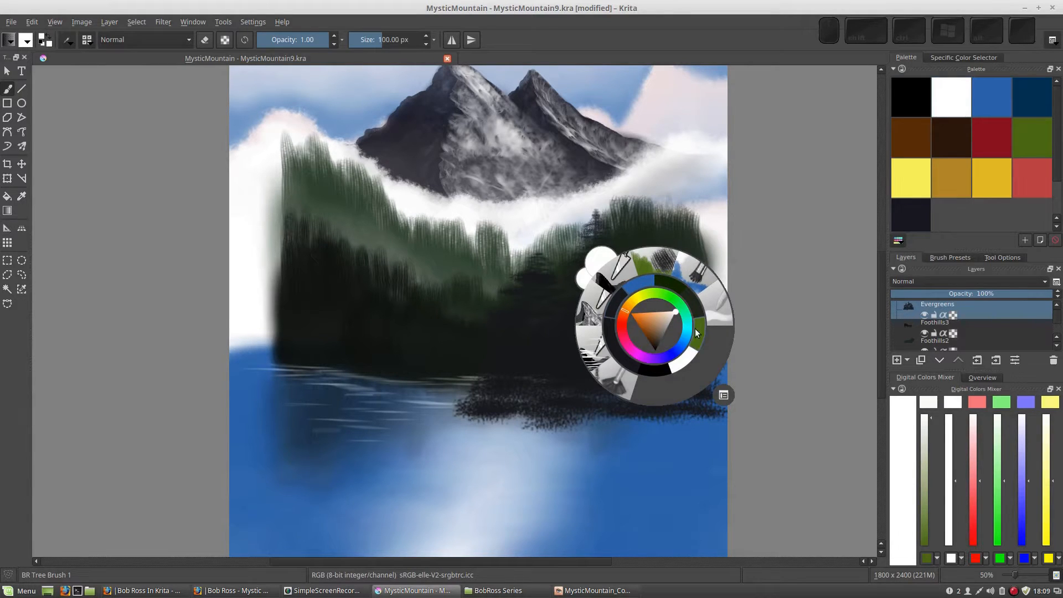
Choose the near-black blue from the recent colours as the painting colour
{"action": "left_click", "coordinate": [611, 301]}
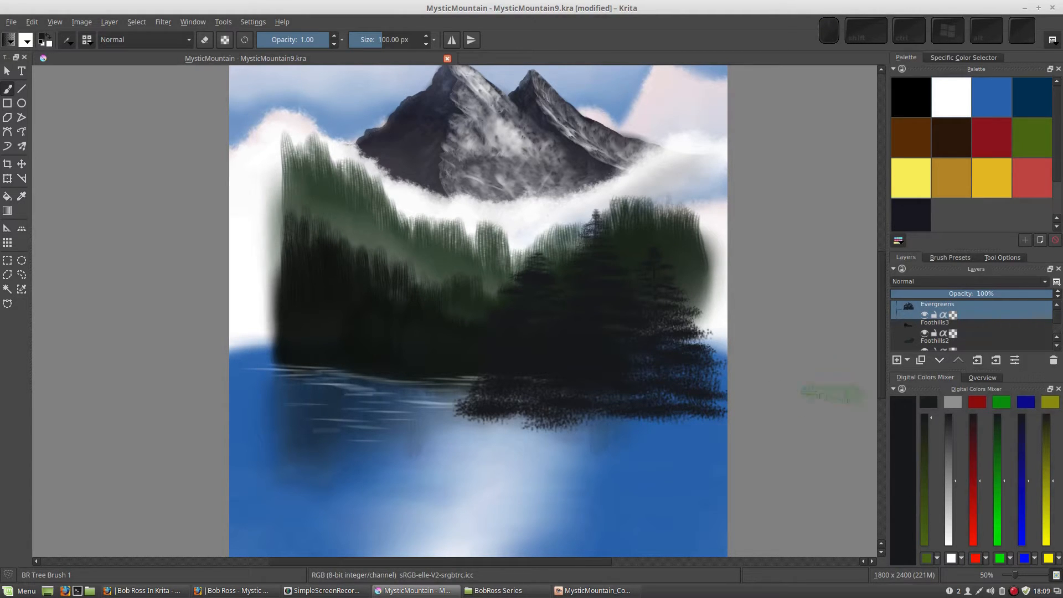
{"action": "right_click", "coordinate": [644, 304]}
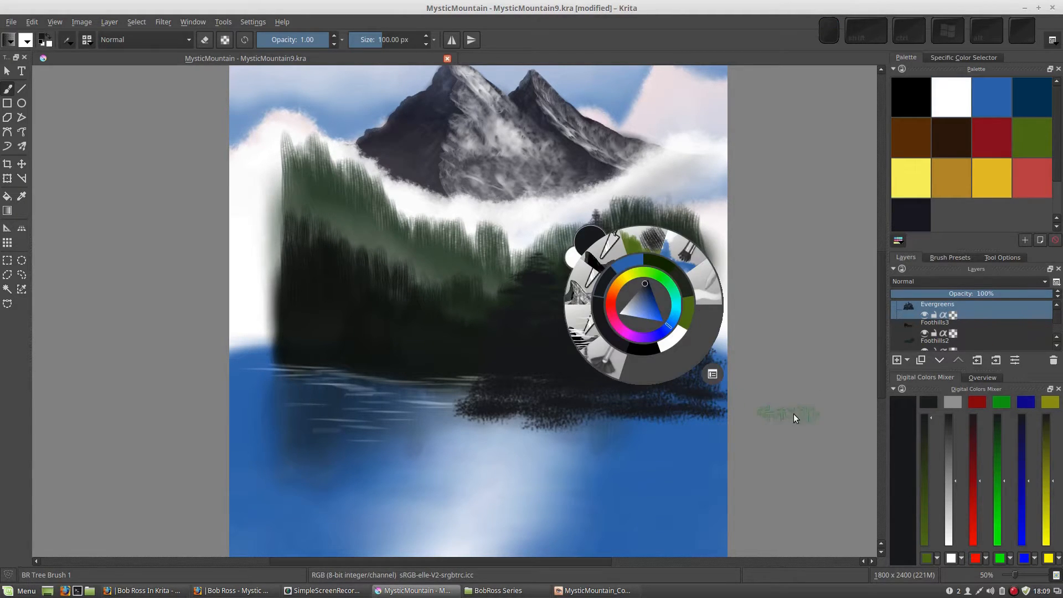
{"action": "left_click", "coordinate": [788, 357]}
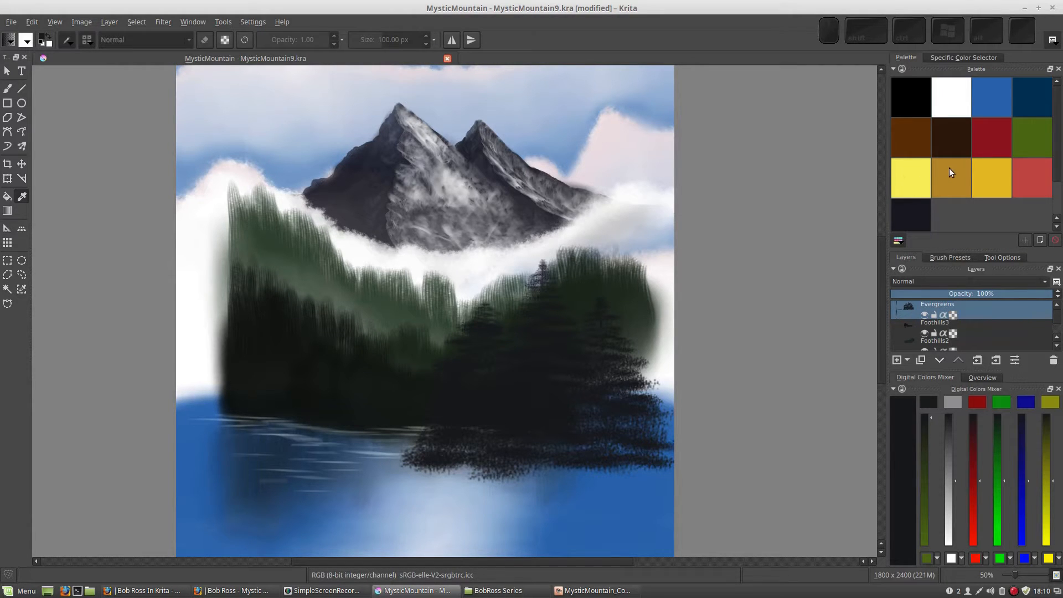
Set the second colour of the Digital Colors Mixer to light yellow and the third to ochre brown
{"action": "left_click", "coordinate": [962, 558]}
{"action": "left_click", "coordinate": [1005, 426]}
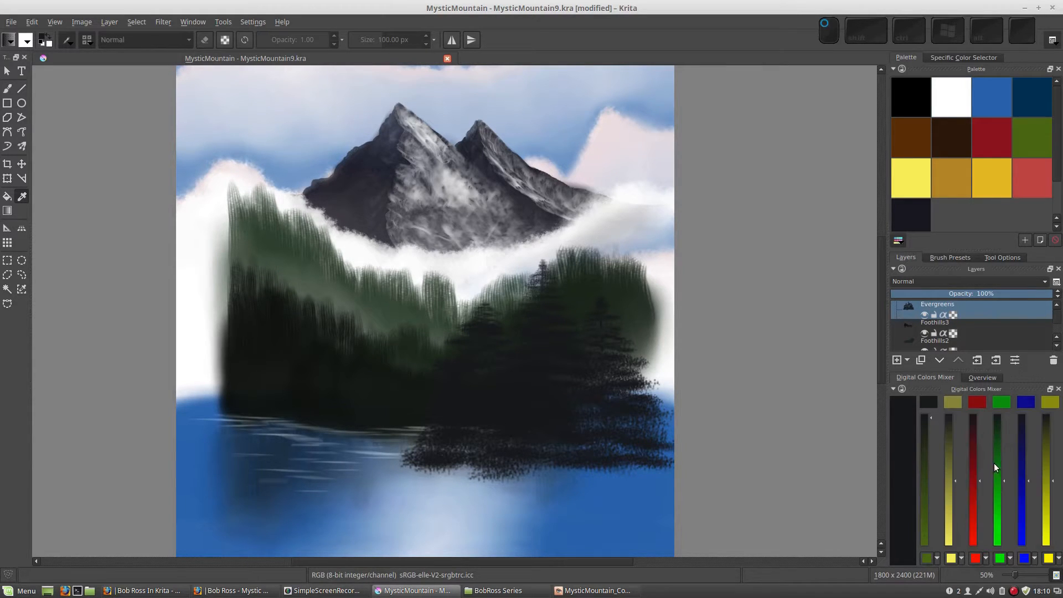
{"action": "left_click", "coordinate": [985, 558]}
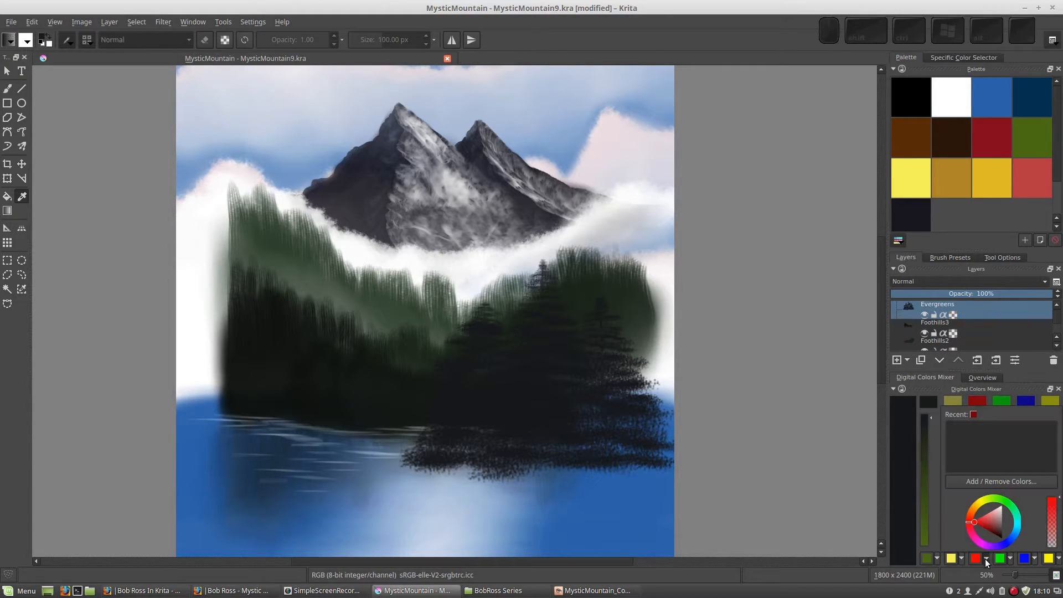
{"action": "left_click", "coordinate": [976, 481]}
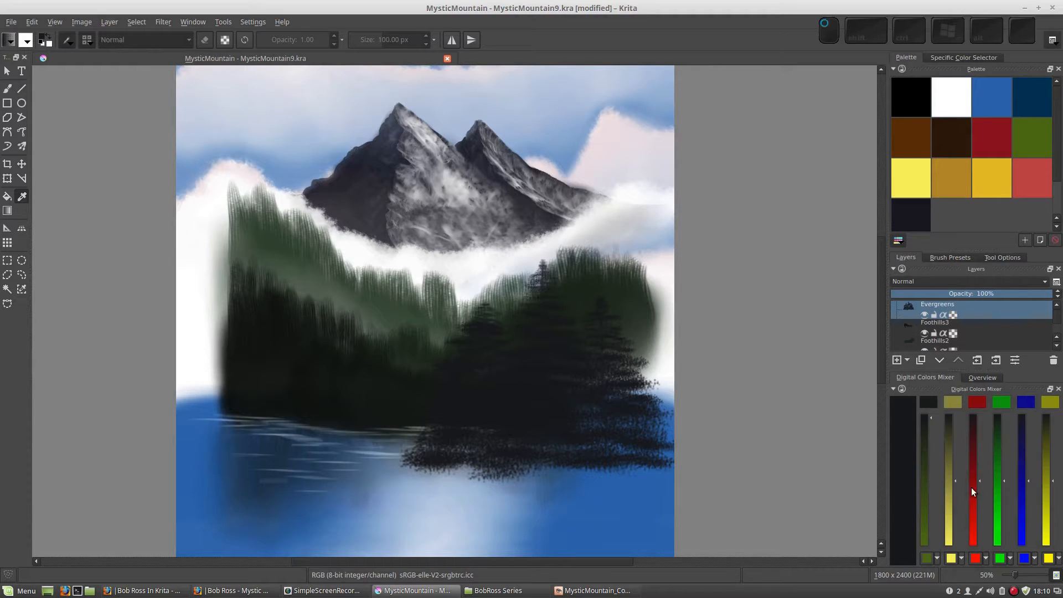
{"action": "left_click", "coordinate": [576, 347]}
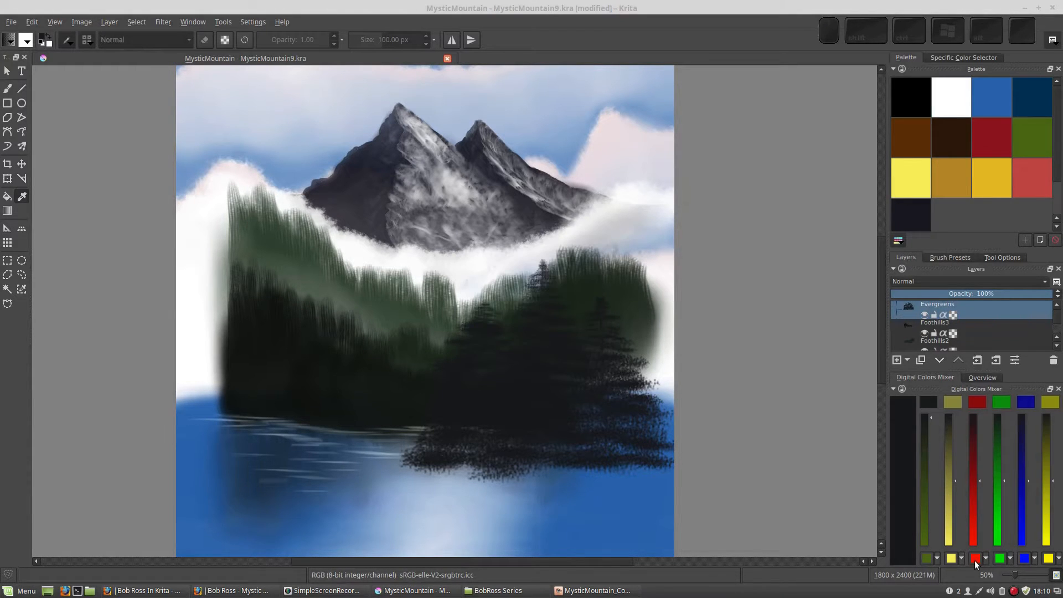
{"action": "left_click", "coordinate": [985, 558]}
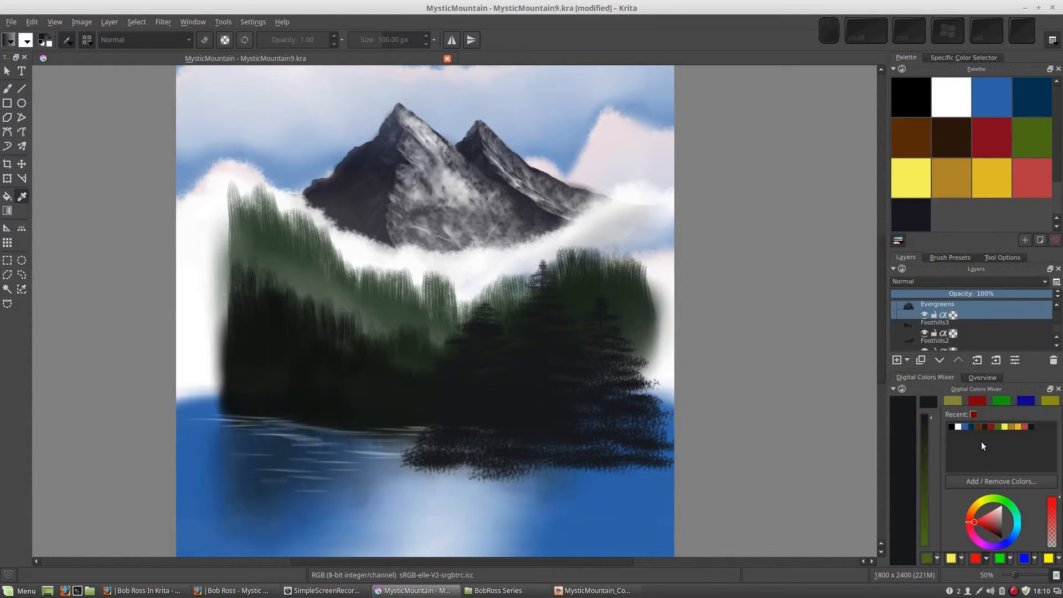
{"action": "left_click", "coordinate": [1012, 427]}
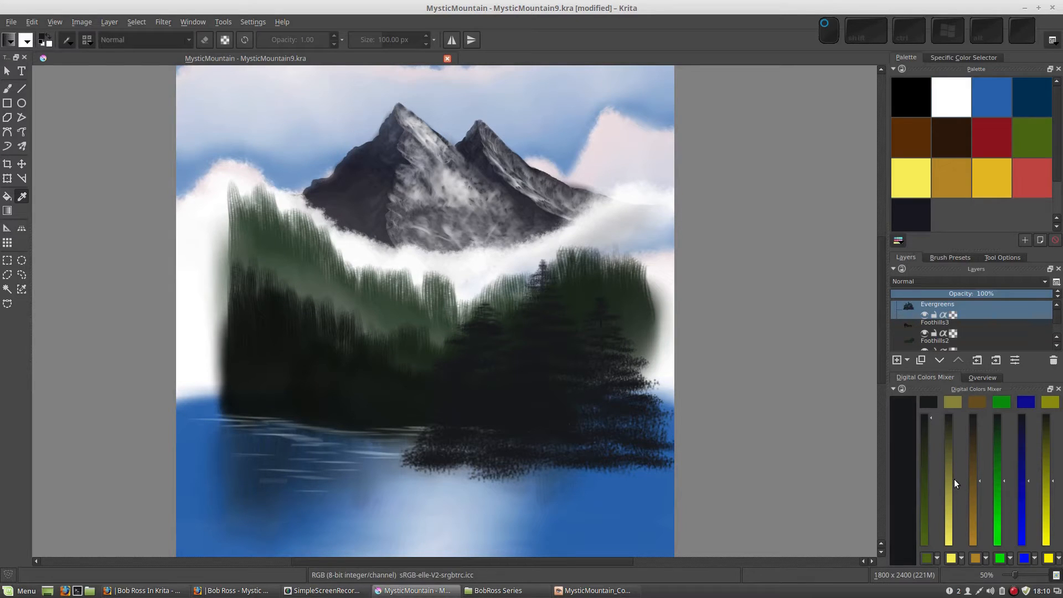
Adjust the yellow and ochre blend amounts in the mixer and pick up the resulting olive-brown as the painting colour
{"action": "left_click_drag", "start_coordinate": [955, 481], "coordinate": [957, 436]}
{"action": "left_click_drag", "start_coordinate": [981, 480], "coordinate": [979, 453]}
{"action": "left_click", "coordinate": [958, 404]}
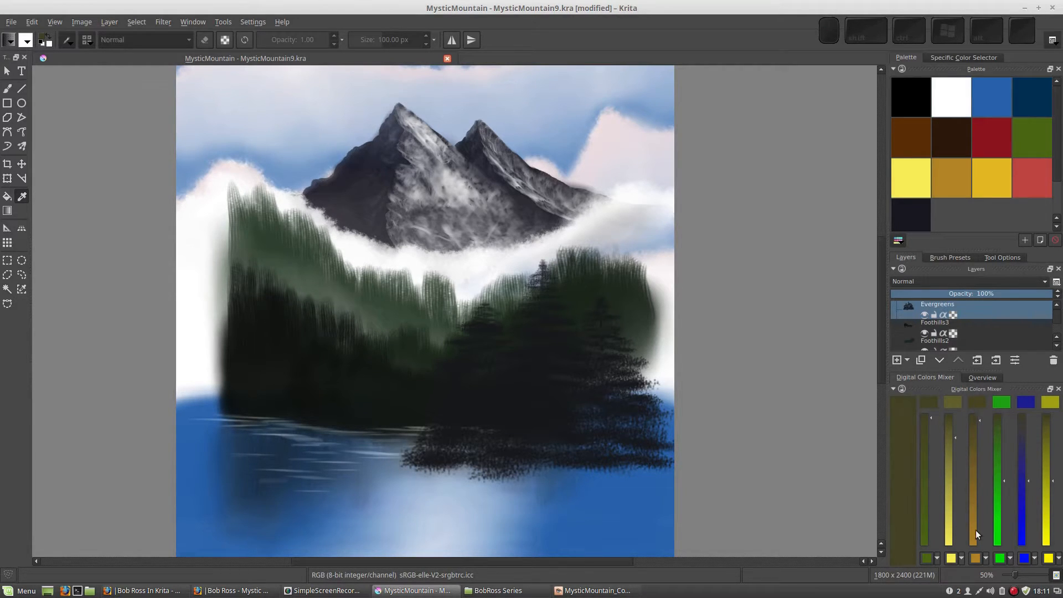
Raise the dark green blend amount slightly, take that mix as the painting colour, and activate the brush tool
{"action": "left_click", "coordinate": [1002, 591]}
{"action": "left_click", "coordinate": [903, 424]}
{"action": "left_click", "coordinate": [937, 559]}
{"action": "left_click", "coordinate": [977, 428]}
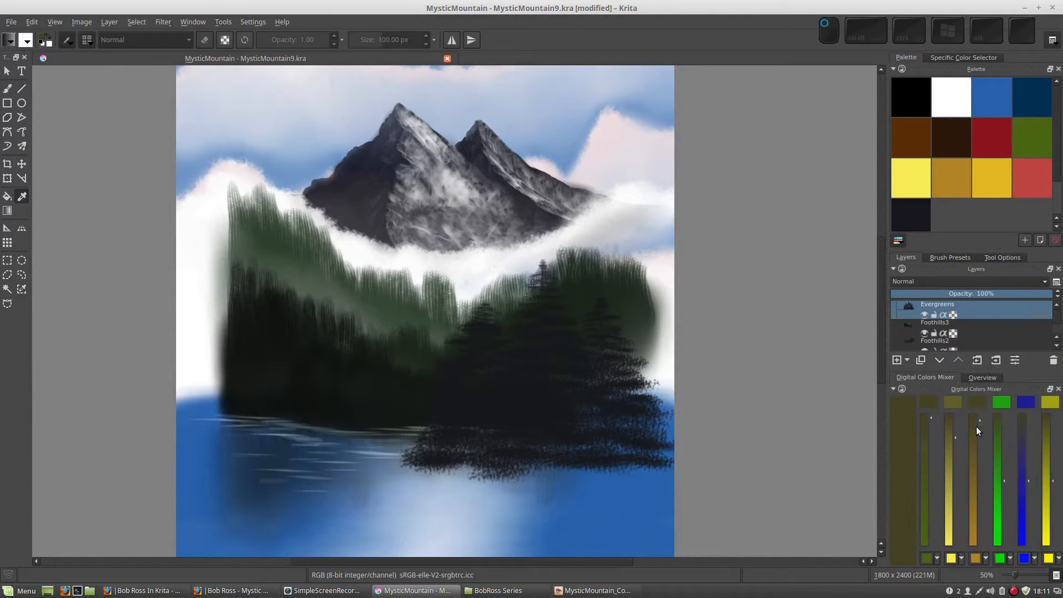
{"action": "left_click", "coordinate": [931, 441]}
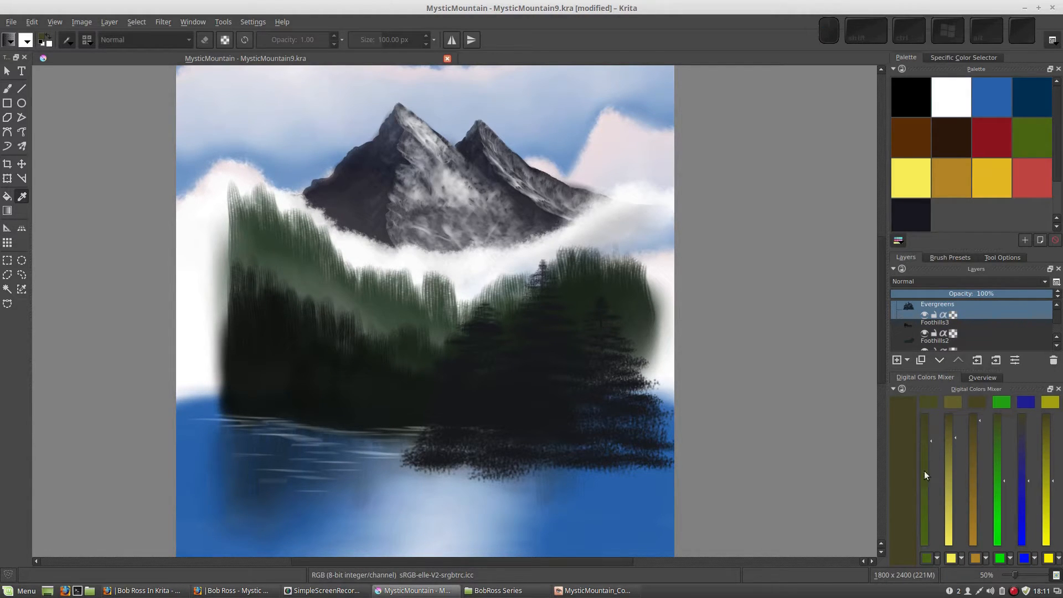
{"action": "left_click", "coordinate": [929, 402]}
{"action": "key", "text": "b"}
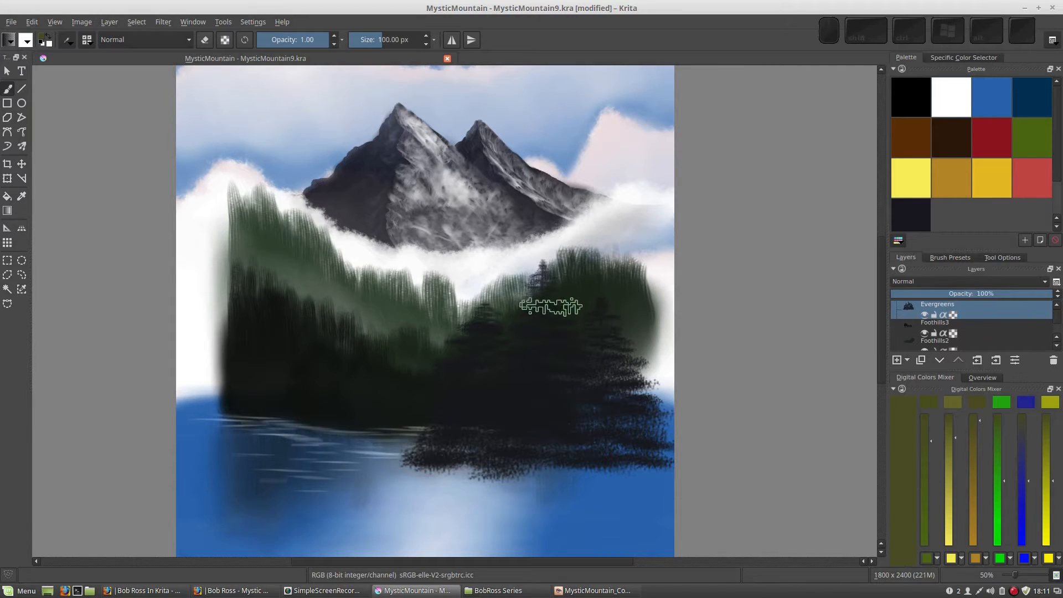
Reduce the brush size to 24 px for highlighting the tip of the tallest evergreen
{"action": "key", "text": "bracketleft"}
{"action": "key", "text": "bracketleft"}
{"action": "key", "text": "bracketleft"}
{"action": "key", "text": "bracketleft"}
{"action": "key", "text": "bracketleft"}
{"action": "key", "text": "bracketleft"}
{"action": "key", "text": "bracketleft"}
{"action": "key", "text": "bracketleft"}
{"action": "key", "text": "bracketleft"}
{"action": "key", "text": "bracketleft"}
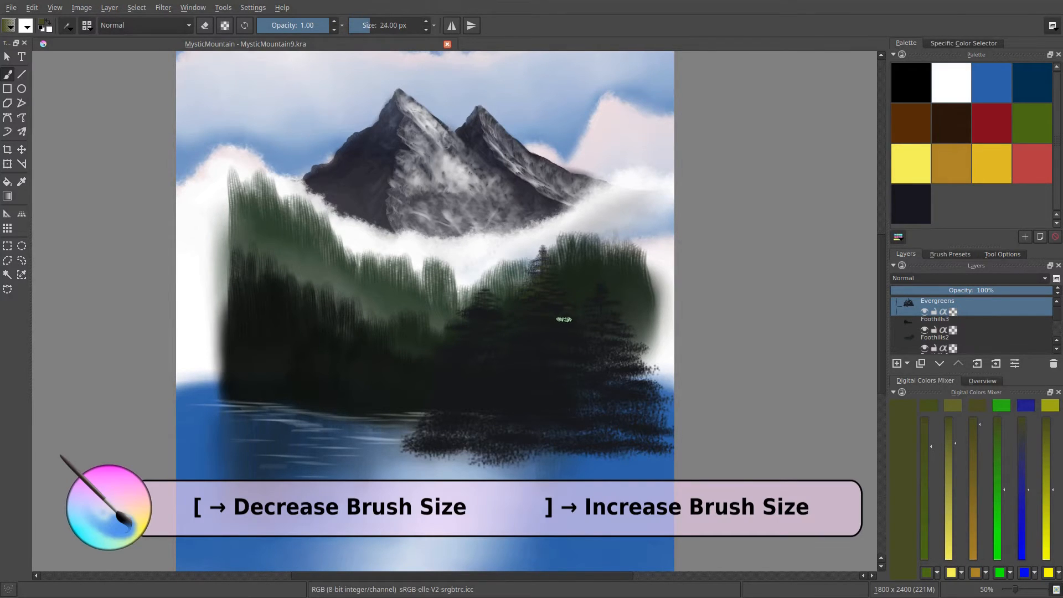
Paint olive highlights down the tallest evergreen, enlarging the brush to 55 px toward its base
{"action": "key", "text": "bracketright"}
{"action": "key", "text": "bracketright"}
{"action": "key", "text": "bracketright"}
{"action": "key", "text": "bracketright"}
{"action": "key", "text": "bracketright"}
{"action": "key", "text": "bracketright"}
{"action": "key", "text": "bracketright"}
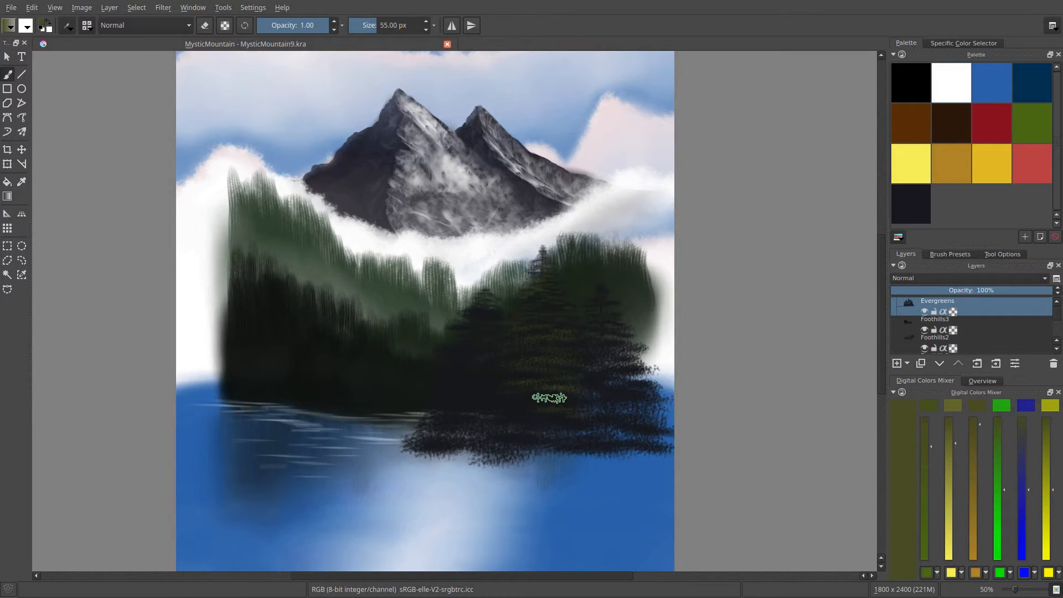
Paint olive highlights on the remaining evergreens, using a 16 px brush at the left tree's tip and enlarging it toward the base
{"action": "key", "text": "bracketleft"}
{"action": "key", "text": "bracketleft"}
{"action": "key", "text": "bracketleft"}
{"action": "key", "text": "bracketleft"}
{"action": "key", "text": "bracketleft"}
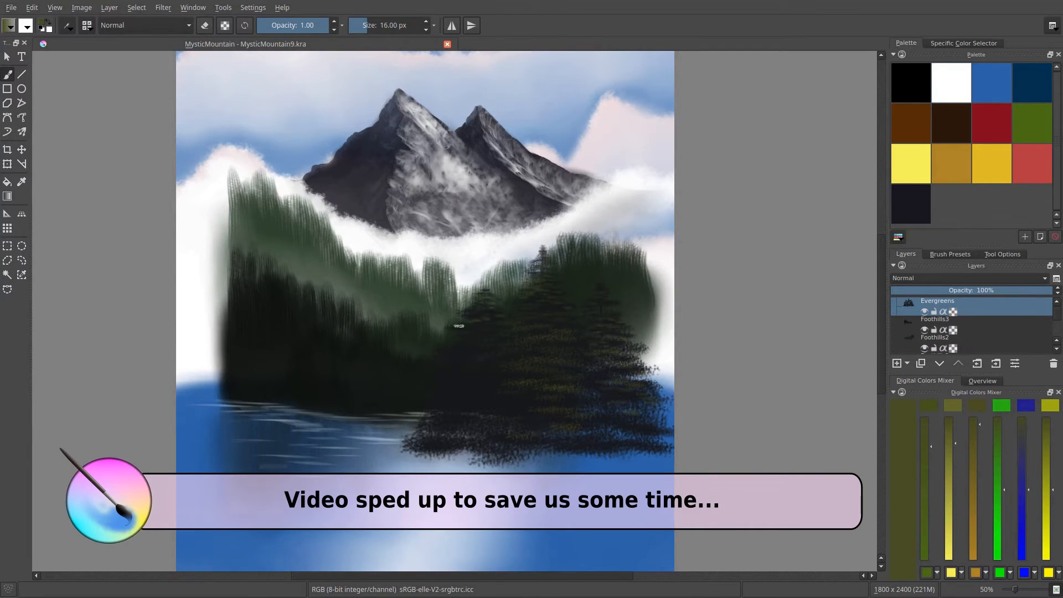
{"action": "key", "text": "bracketright"}
{"action": "key", "text": "bracketright"}
{"action": "key", "text": "bracketright"}
{"action": "key", "text": "bracketright"}
{"action": "key", "text": "bracketright"}
{"action": "mouse_move", "coordinate": [448, 397]}
{"action": "left_mouse_down"}
{"action": "mouse_move", "coordinate": [498, 401]}
{"action": "mouse_move", "coordinate": [483, 408]}
{"action": "mouse_move", "coordinate": [466, 378]}
{"action": "mouse_move", "coordinate": [486, 369]}
{"action": "left_mouse_up"}
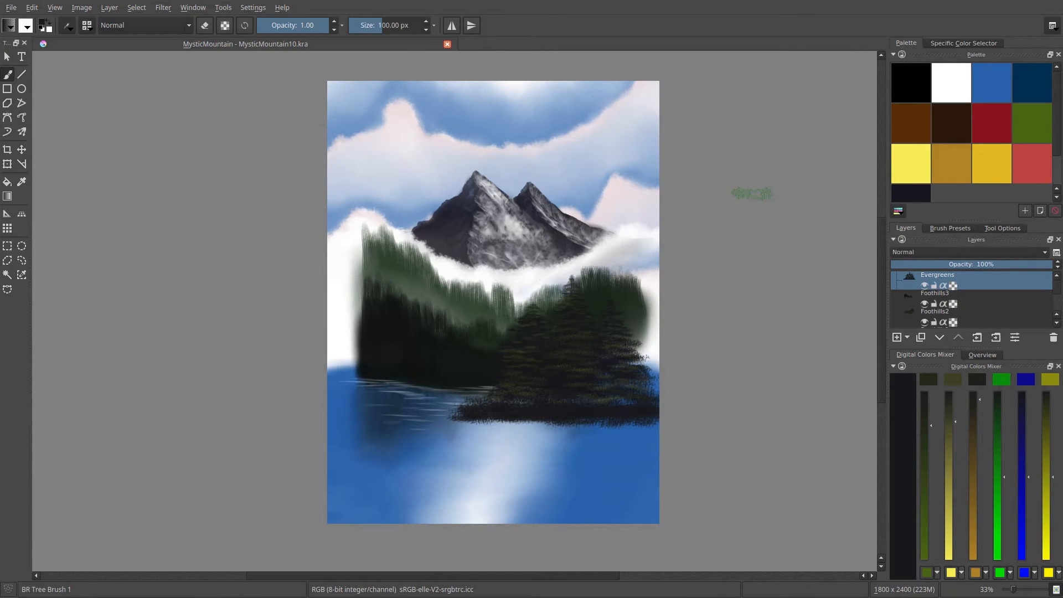
{"action": "key", "text": "ctrl+plus"}
{"action": "key", "text": "ctrl+plus"}
{"action": "key", "text": "ctrl+plus"}
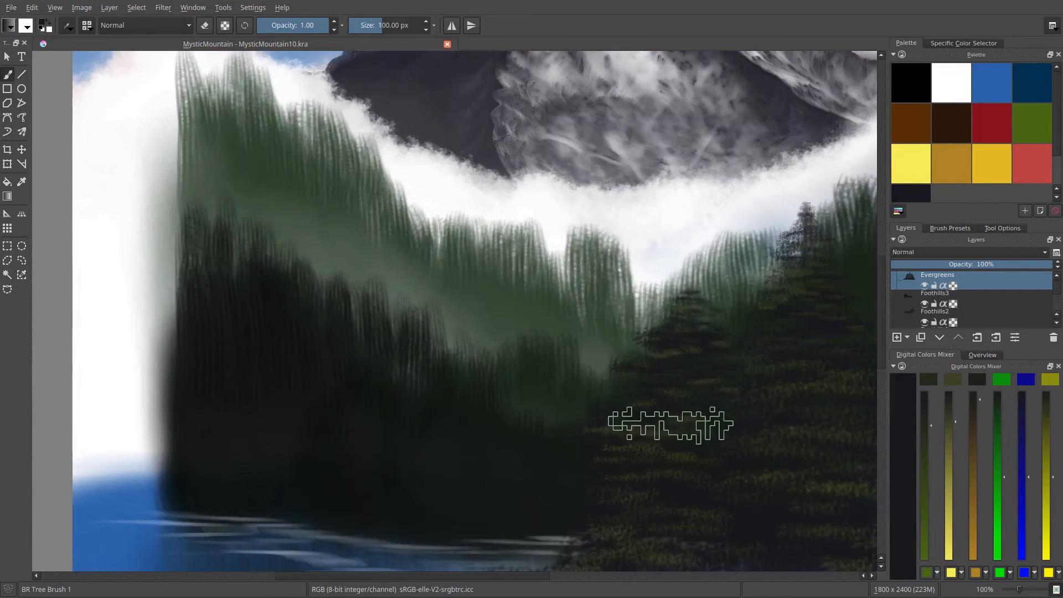
{"action": "key", "text": "ctrl+minus"}
{"action": "key", "text": "ctrl+minus"}
{"action": "left_click_drag", "start_coordinate": [622, 281], "coordinate": [585, 263]}
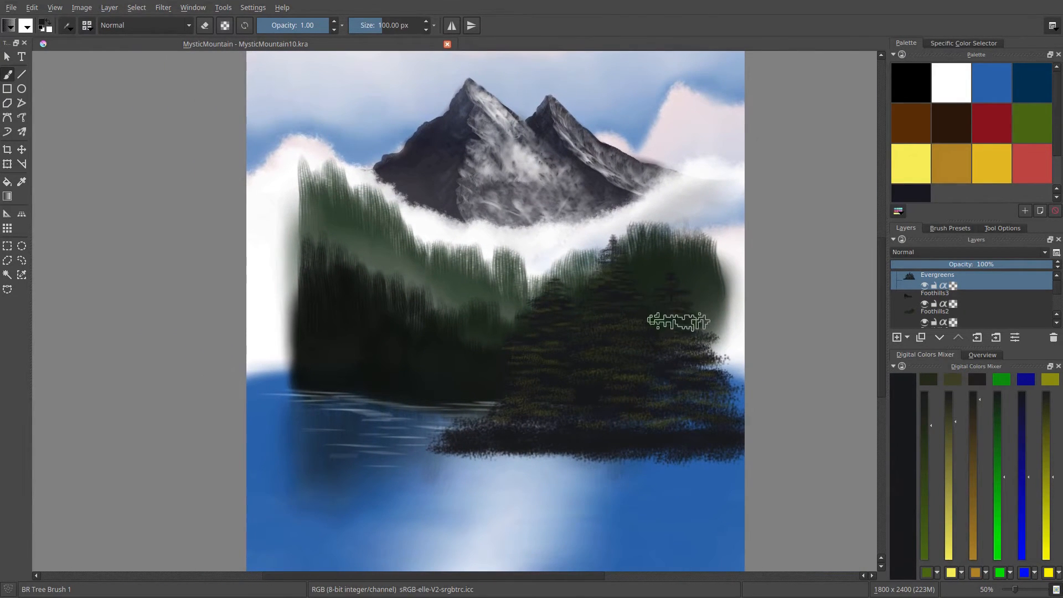
{"action": "left_click_drag", "start_coordinate": [672, 304], "coordinate": [698, 286]}
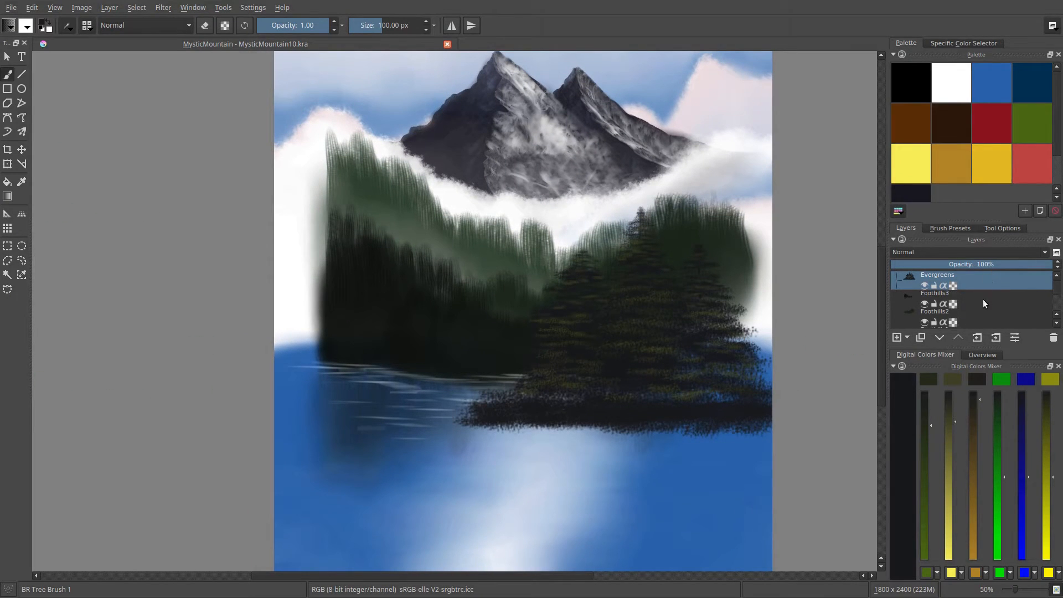
Dock the Overview beneath the Toolbox, then make that dock area wider and the Overview taller for a larger preview
{"action": "left_click", "coordinate": [978, 355]}
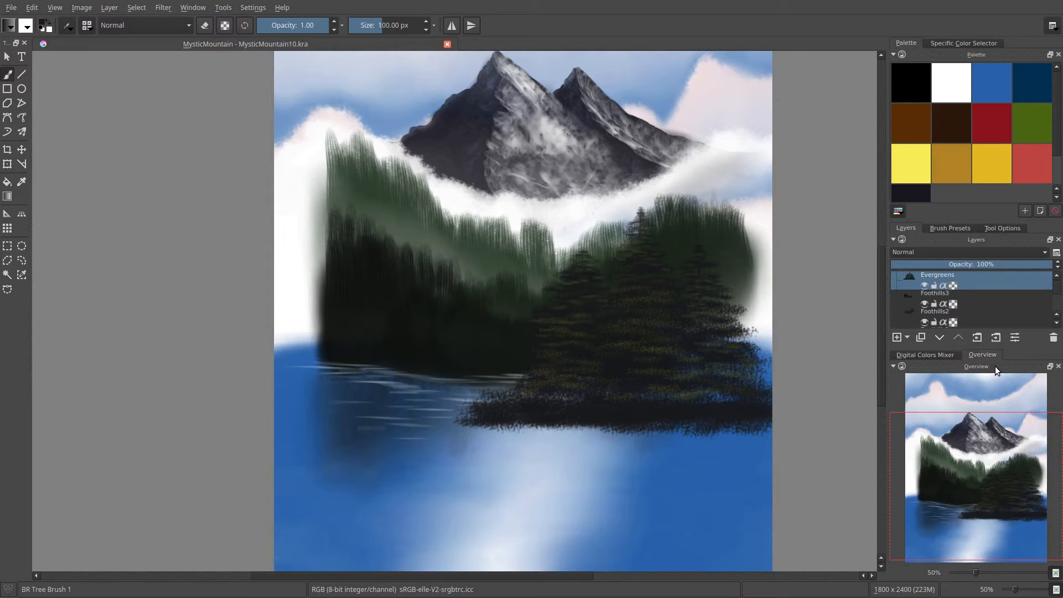
{"action": "left_click_drag", "start_coordinate": [995, 367], "coordinate": [24, 496]}
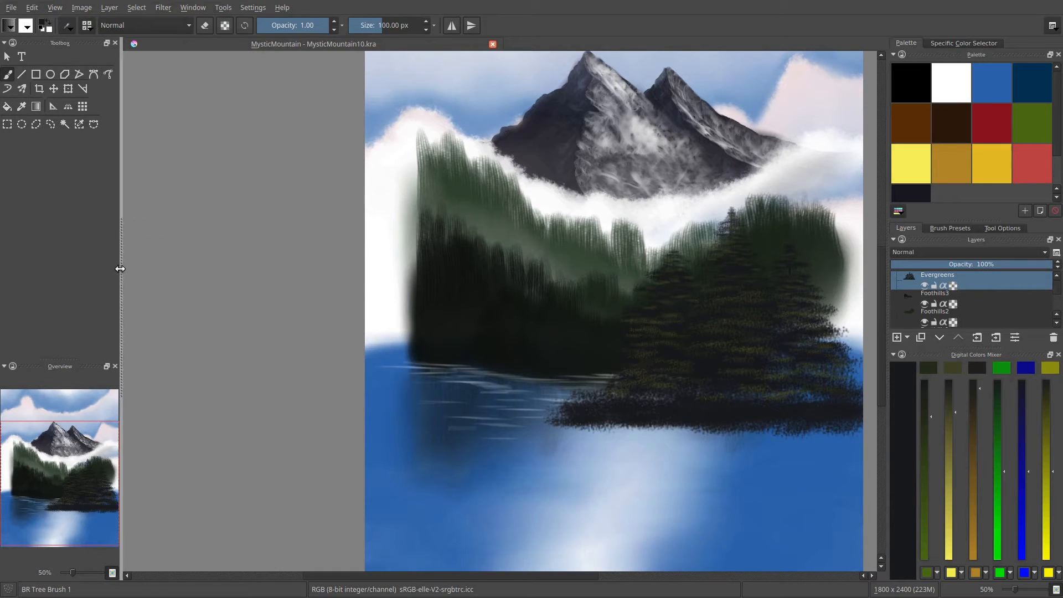
{"action": "left_click_drag", "start_coordinate": [123, 268], "coordinate": [142, 268]}
{"action": "left_click_drag", "start_coordinate": [151, 268], "coordinate": [185, 265]}
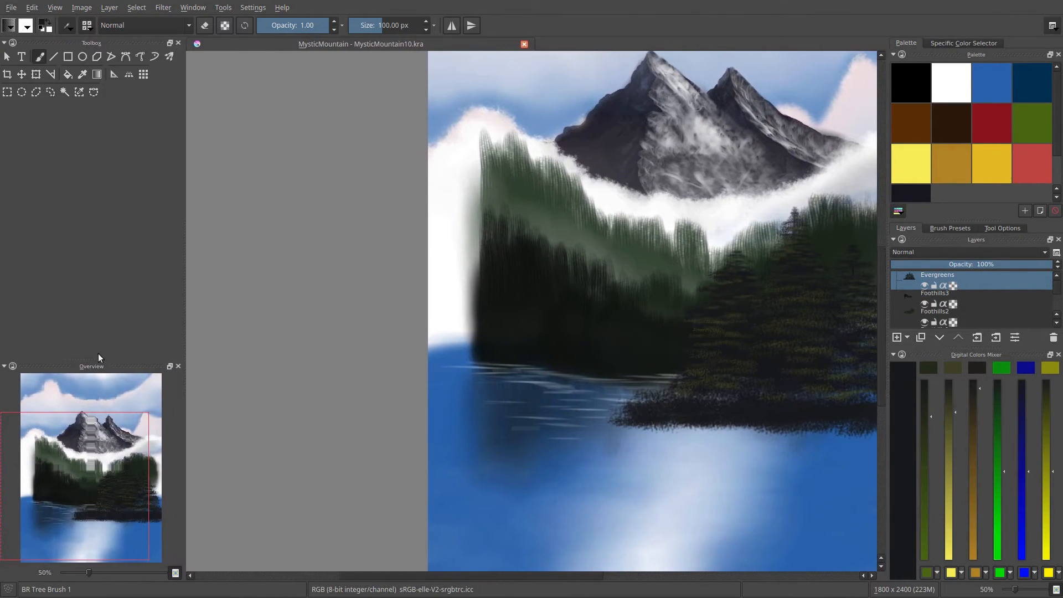
{"action": "left_click_drag", "start_coordinate": [94, 365], "coordinate": [98, 306]}
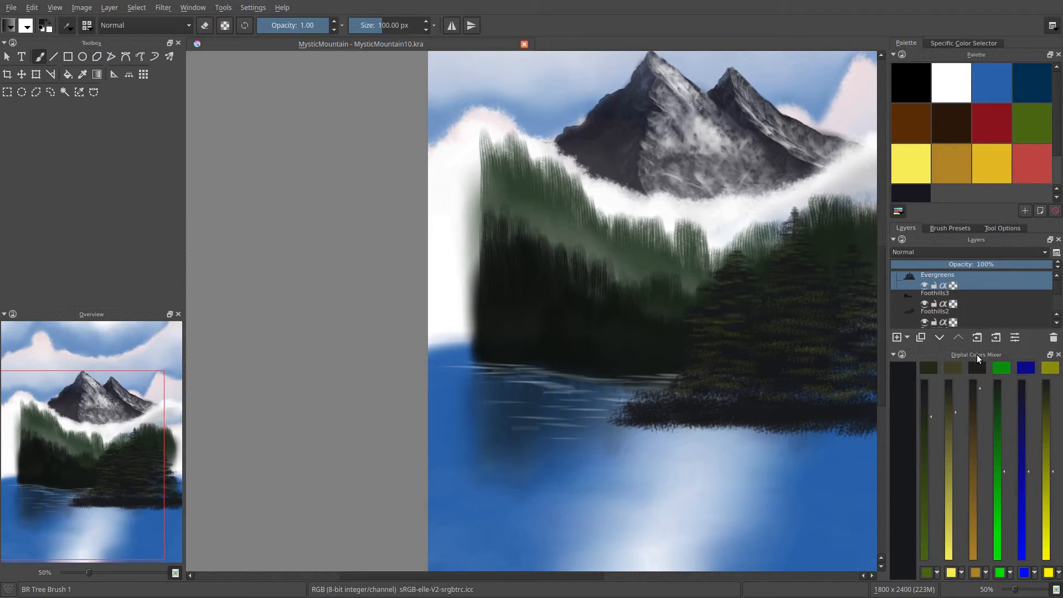
Group the Digital Colors Mixer with the Layers and Tool Options dockers, and close the Brush Presets docker
{"action": "left_click_drag", "start_coordinate": [978, 354], "coordinate": [975, 397]}
{"action": "left_click_drag", "start_coordinate": [944, 312], "coordinate": [956, 431]}
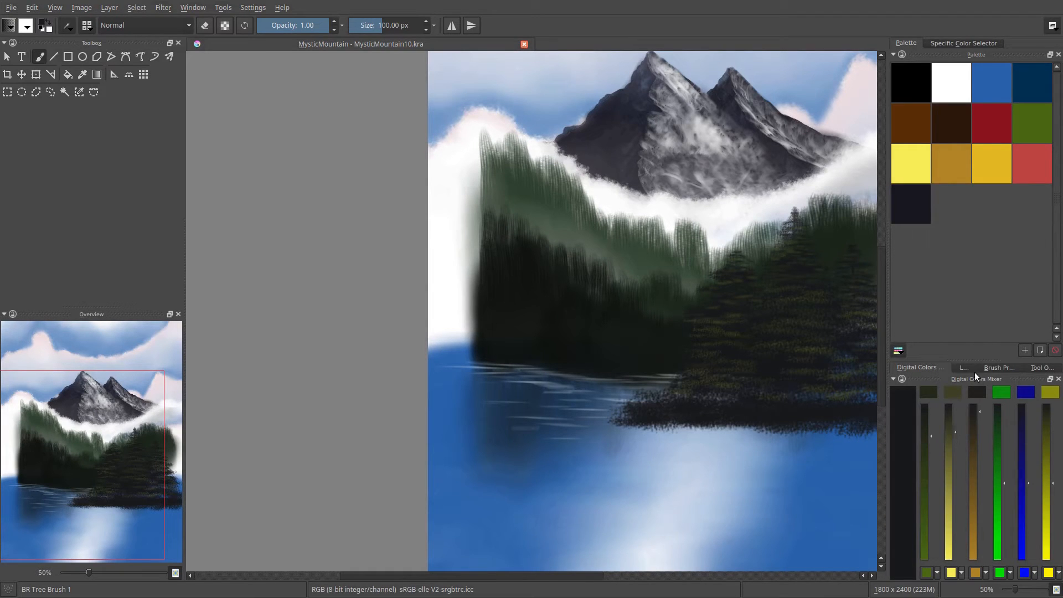
{"action": "left_click", "coordinate": [994, 367]}
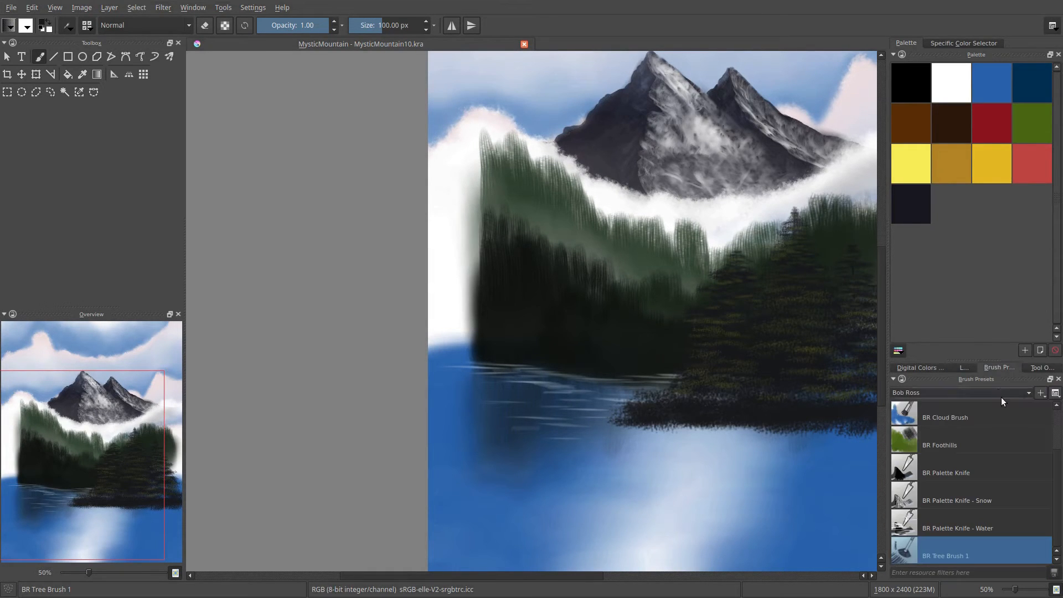
{"action": "left_click", "coordinate": [1058, 380]}
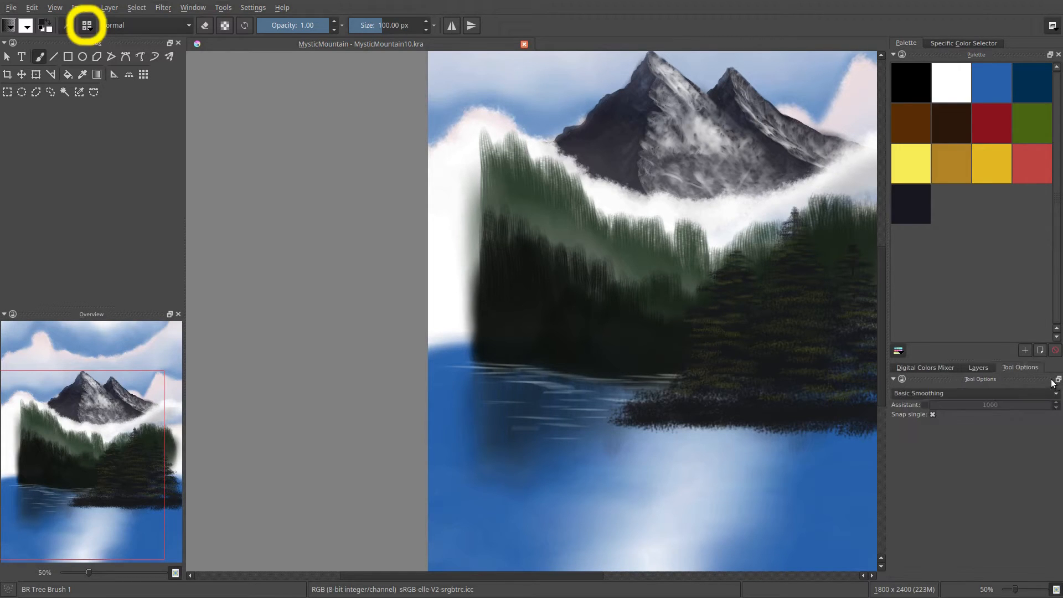
View the pop-up list of brush presets and close it without changing the brush
{"action": "left_click", "coordinate": [86, 25]}
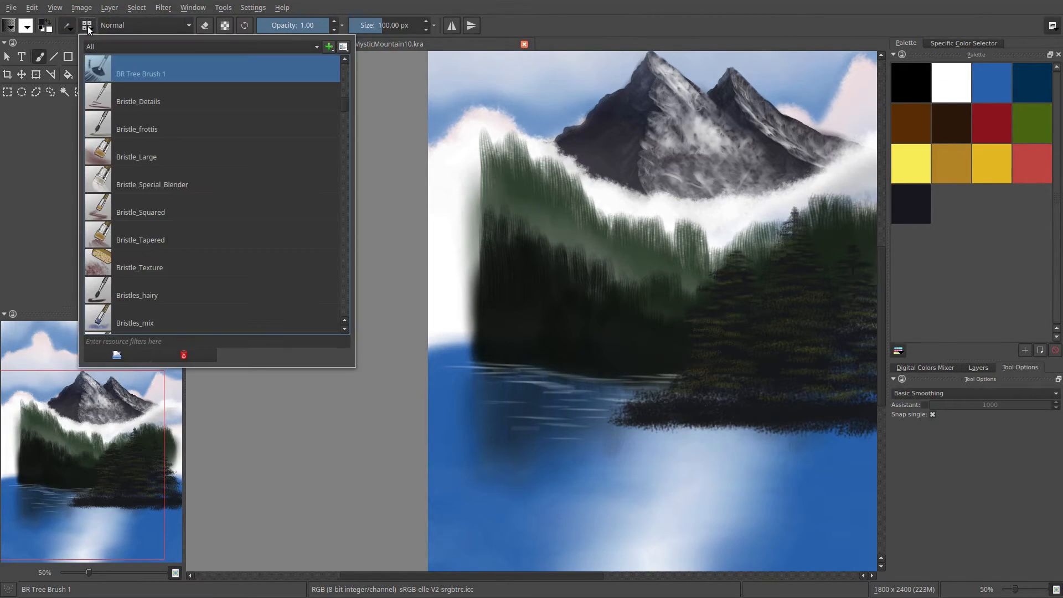
{"action": "left_click", "coordinate": [87, 26]}
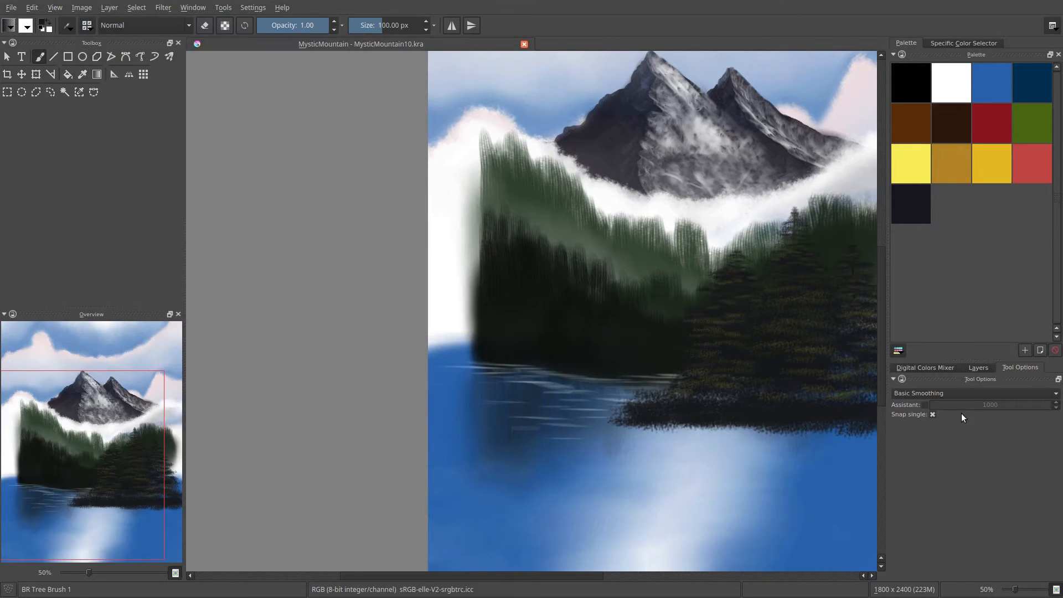
Make the combined docker group taller, check the Digital Colors Mixer and Tool Options, and leave Layers in front
{"action": "left_click_drag", "start_coordinate": [978, 359], "coordinate": [968, 247]}
{"action": "left_click", "coordinate": [977, 258]}
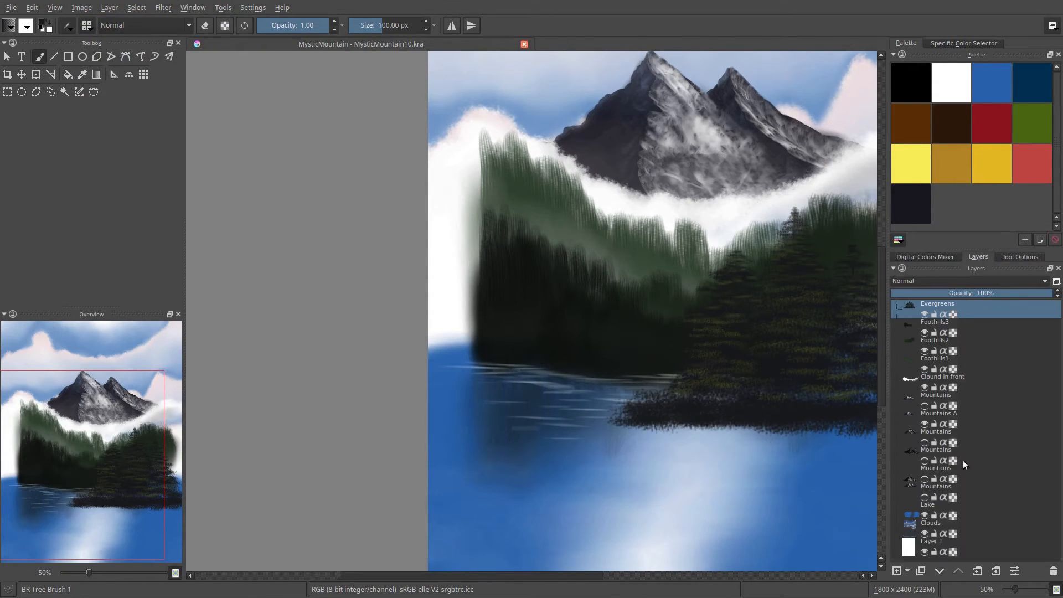
{"action": "left_click", "coordinate": [929, 256]}
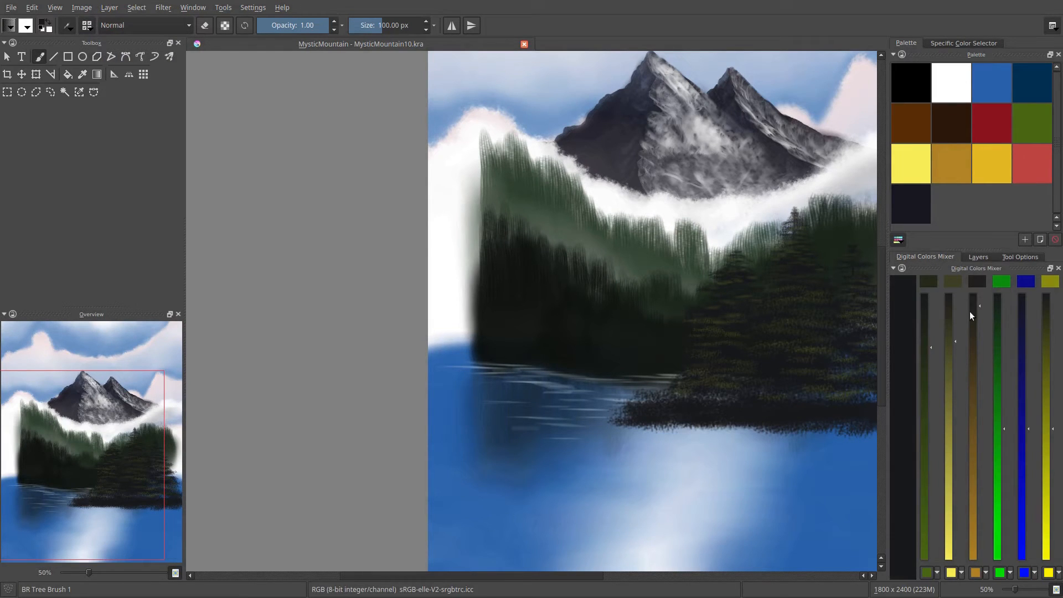
{"action": "left_click", "coordinate": [1019, 257]}
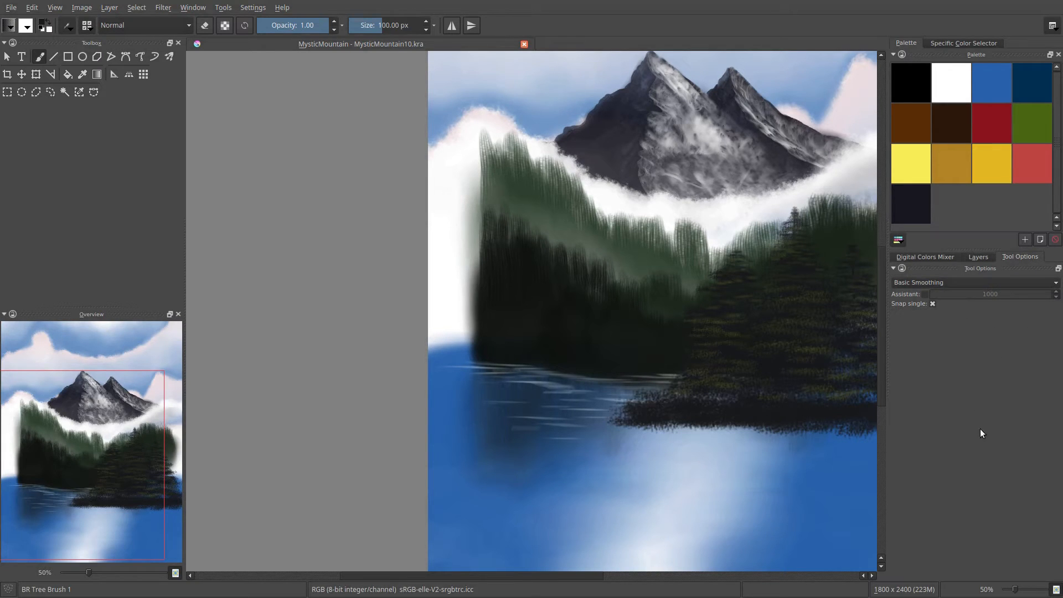
{"action": "left_click", "coordinate": [977, 258]}
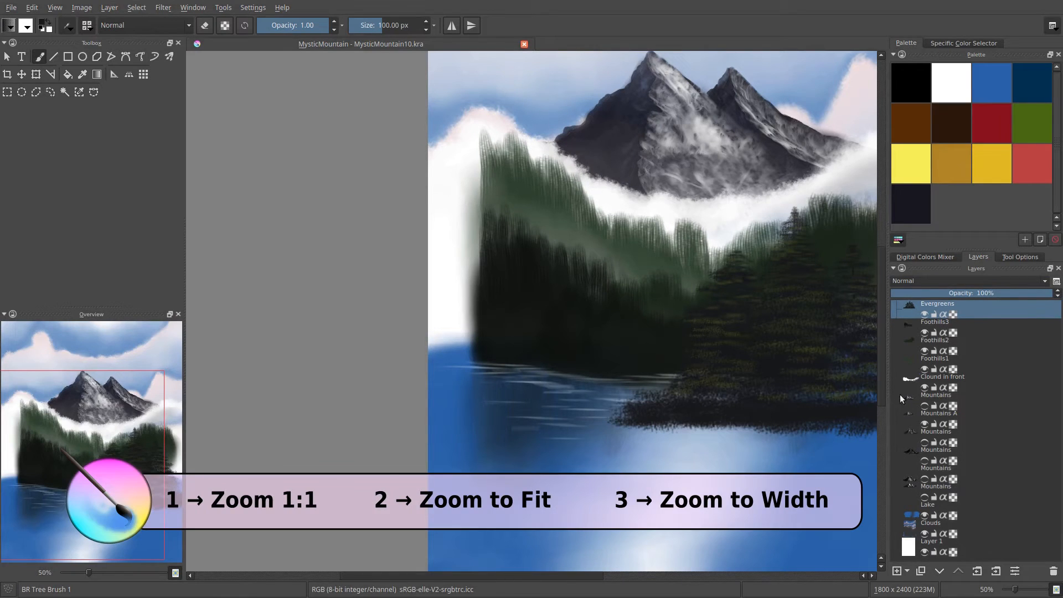
Fit the canvas to the page width and zoom out one level to 67%
{"action": "key", "text": "3"}
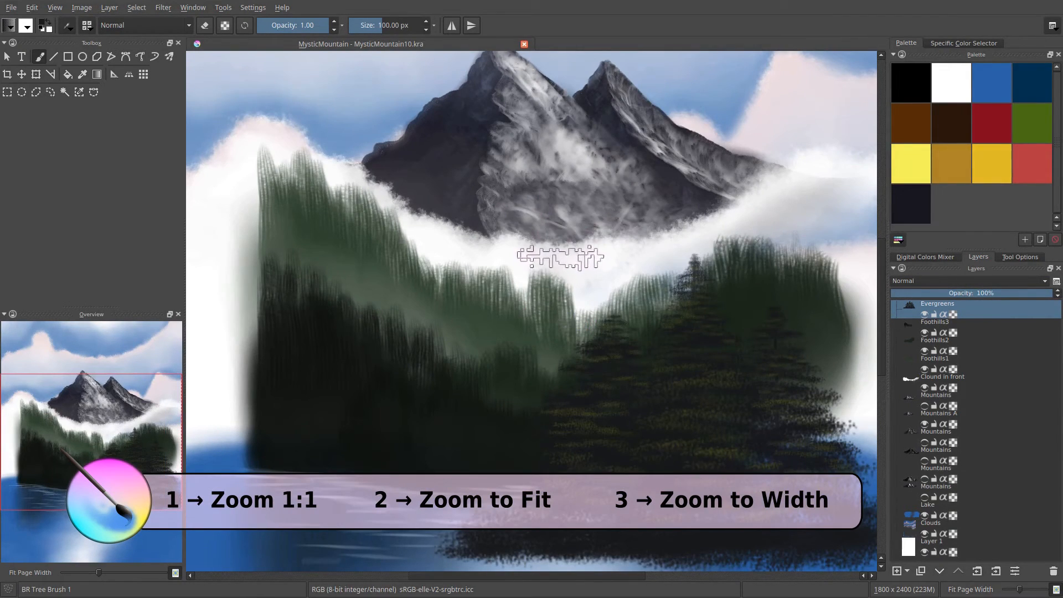
{"action": "key", "text": "ctrl+minus"}
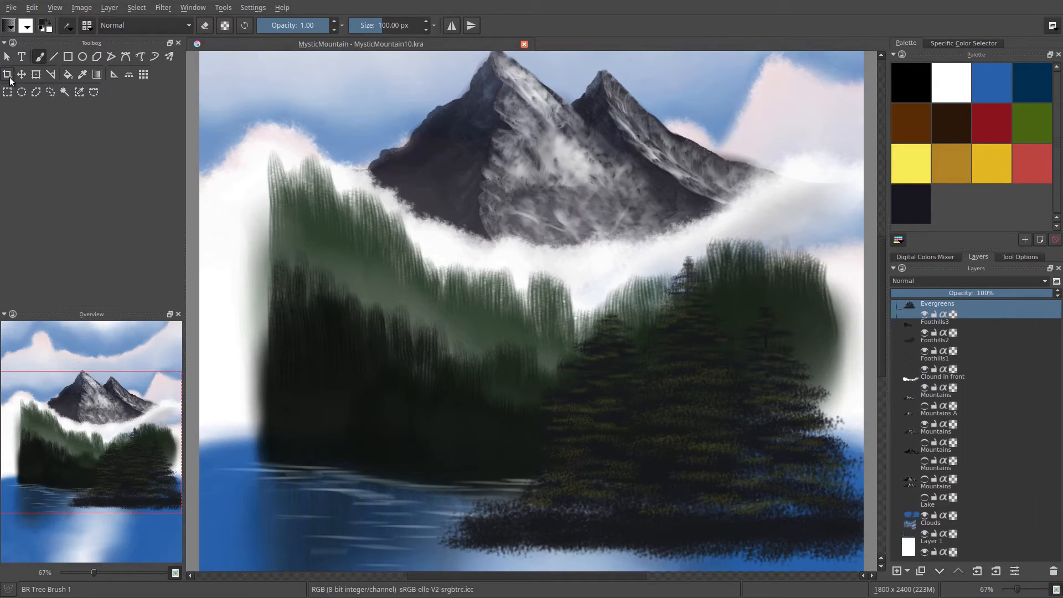
Look over the settings commands, switch to the canvas-only view and return to the full interface
{"action": "left_click", "coordinate": [253, 7]}
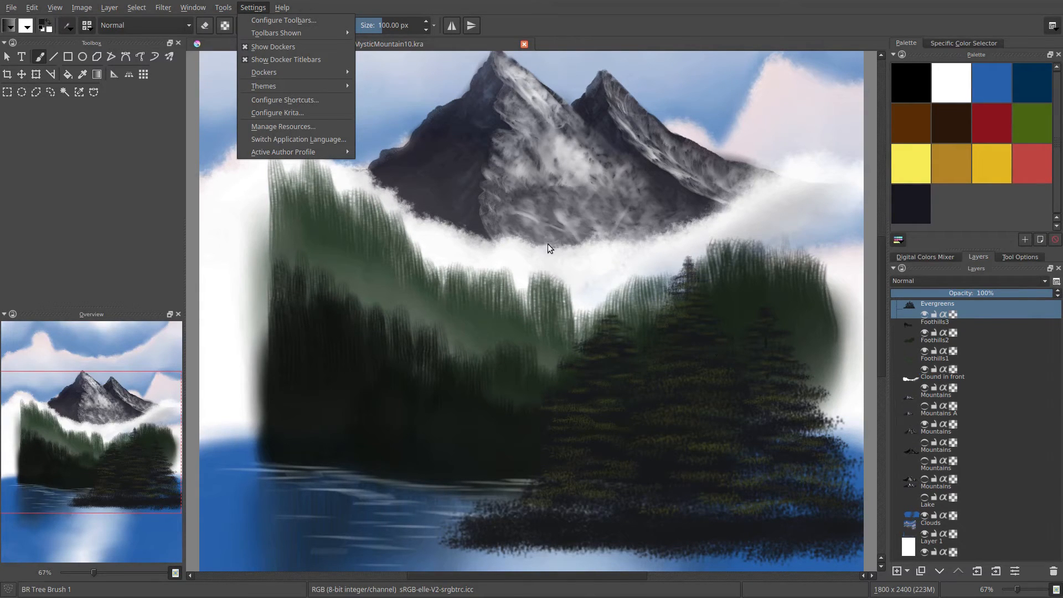
{"action": "key", "text": "Escape"}
{"action": "key", "text": "Tab"}
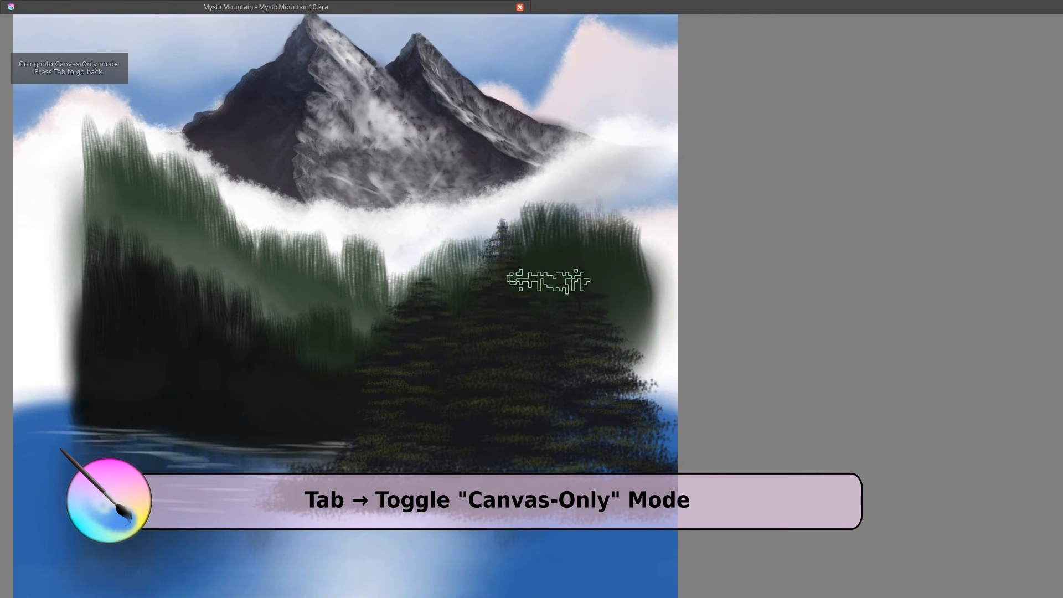
{"action": "key", "text": "Tab"}
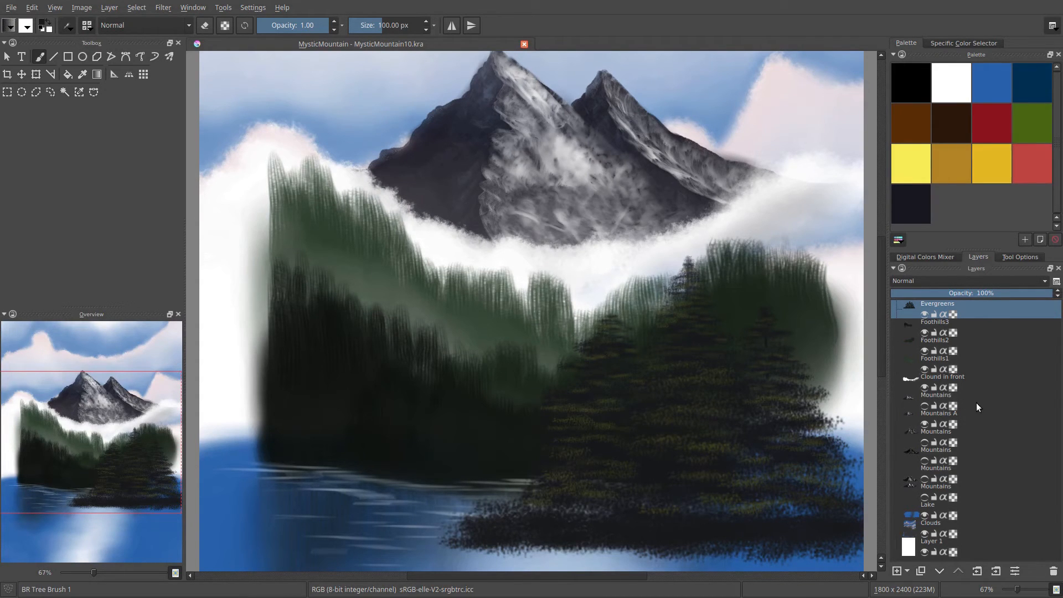
Add a group layer above the uppermost Mountains layer and move that layer into the group
{"action": "left_click", "coordinate": [925, 406]}
{"action": "left_click", "coordinate": [963, 398]}
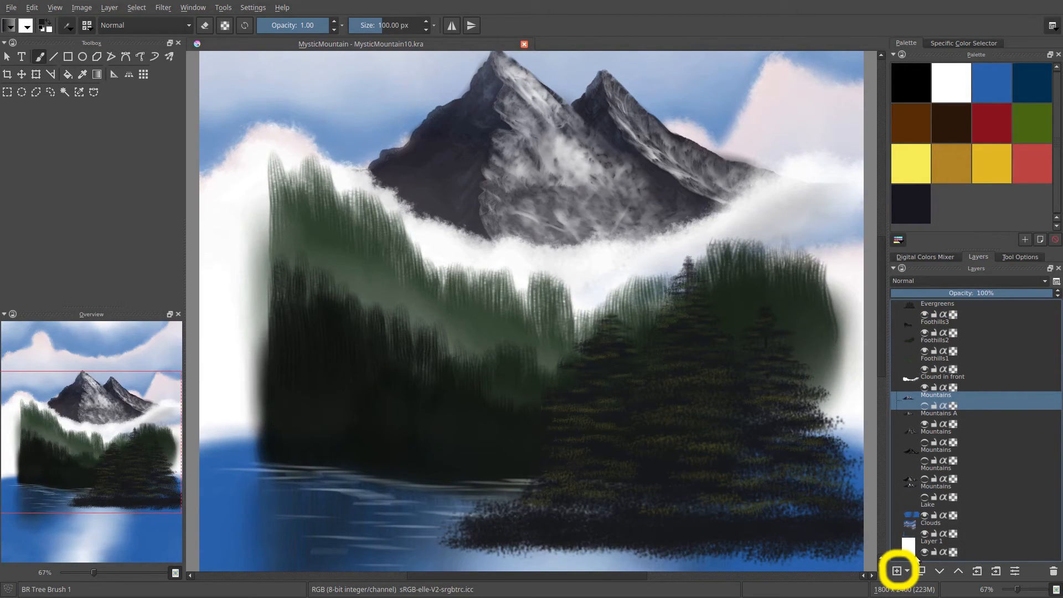
{"action": "left_click", "coordinate": [908, 572]}
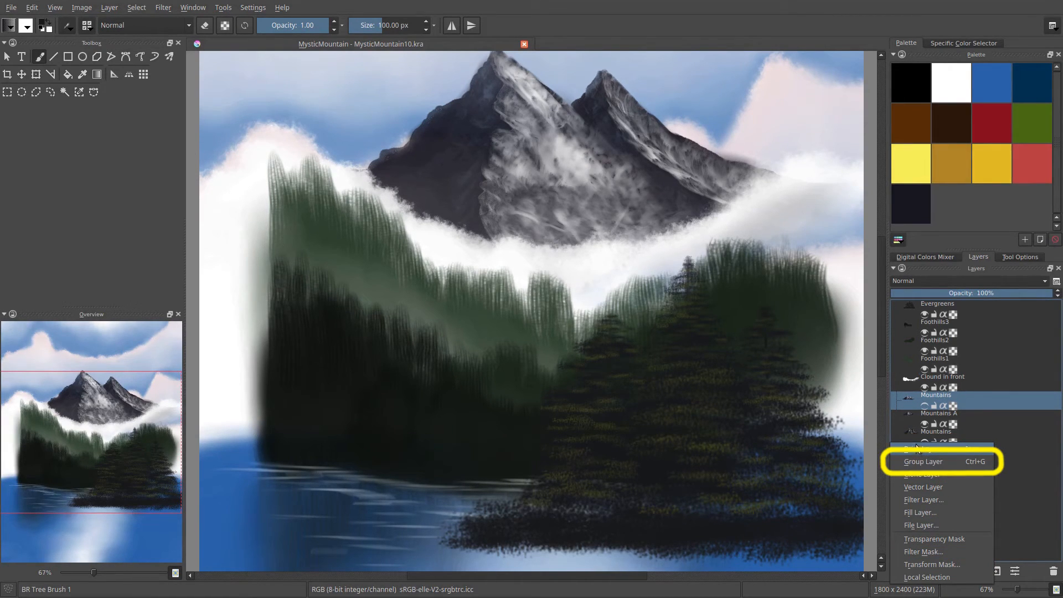
{"action": "left_click", "coordinate": [919, 461]}
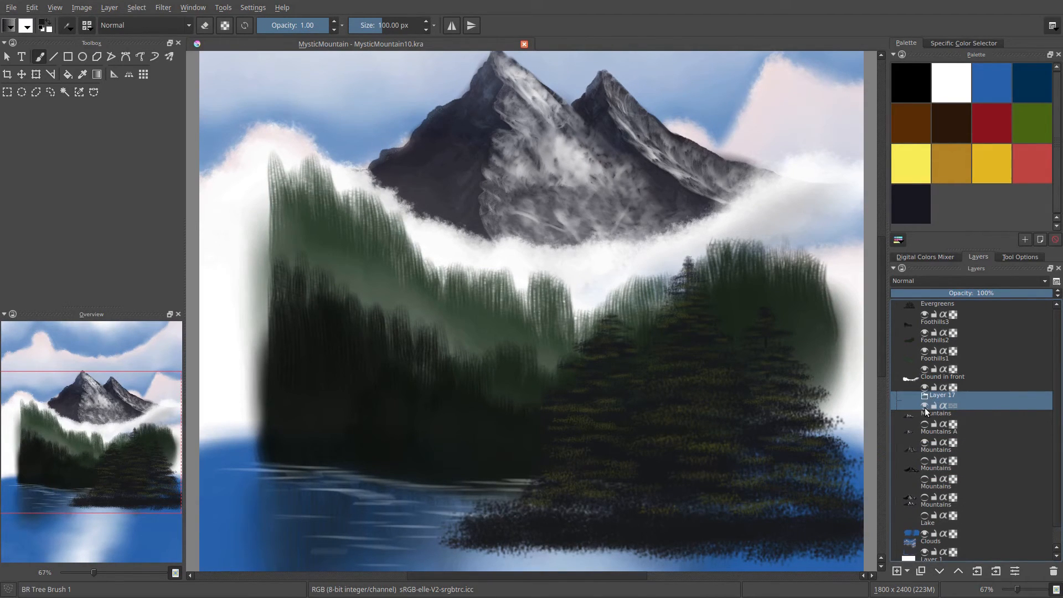
{"action": "left_click", "coordinate": [965, 418]}
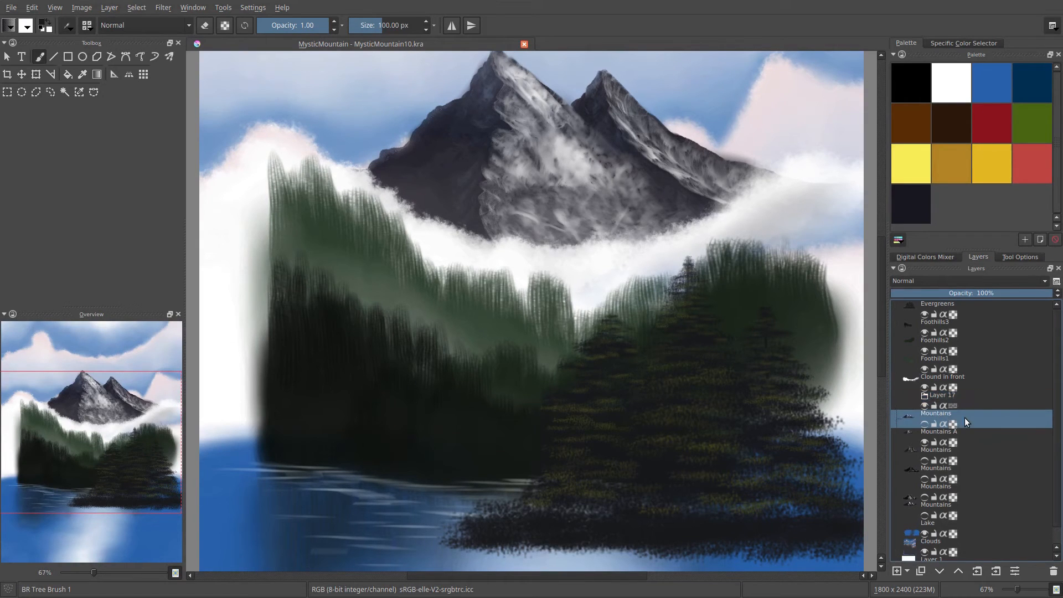
{"action": "left_click_drag", "start_coordinate": [965, 410], "coordinate": [966, 405]}
Rename the new group layer as Mountains
{"action": "double_click", "coordinate": [948, 396]}
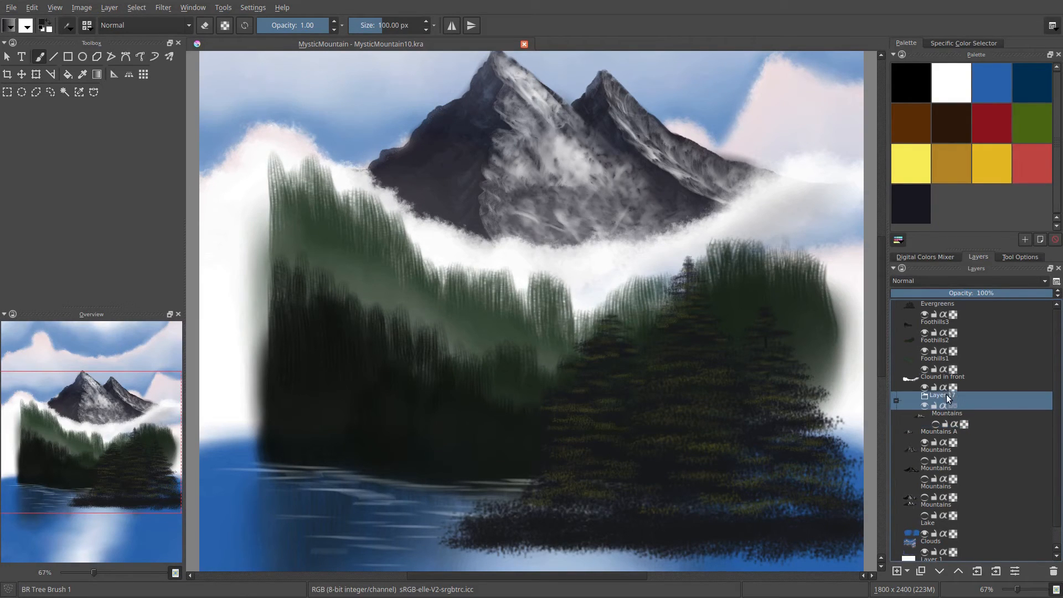
{"action": "type", "text": "Mountain"}
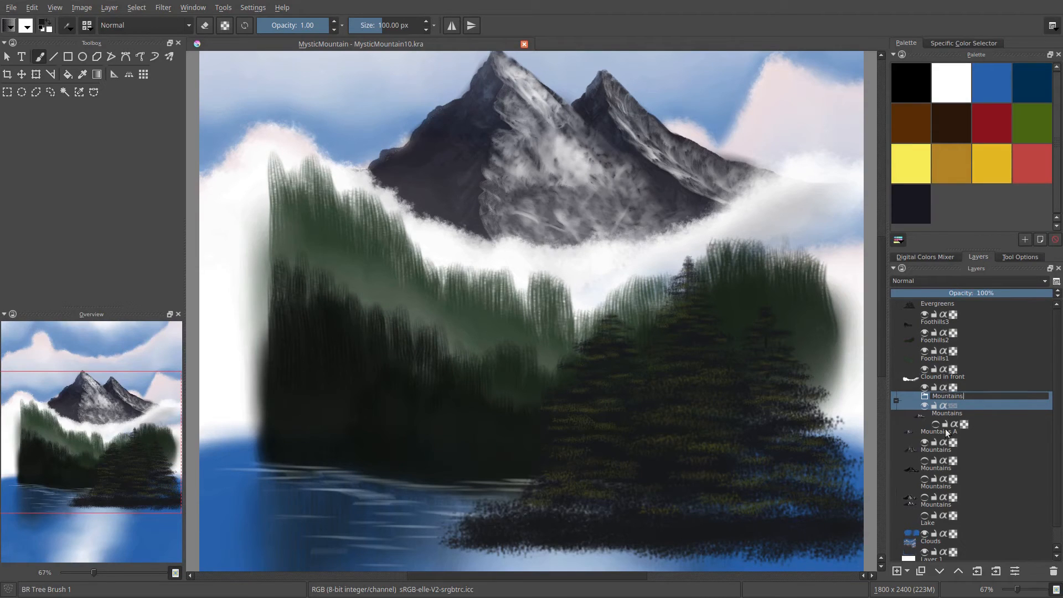
{"action": "type", "text": "s"}
{"action": "key", "text": "Return"}
Move the Mountains A layer and the Mountains layer directly below the group into the Mountains group
{"action": "left_click_drag", "start_coordinate": [939, 434], "coordinate": [942, 396]}
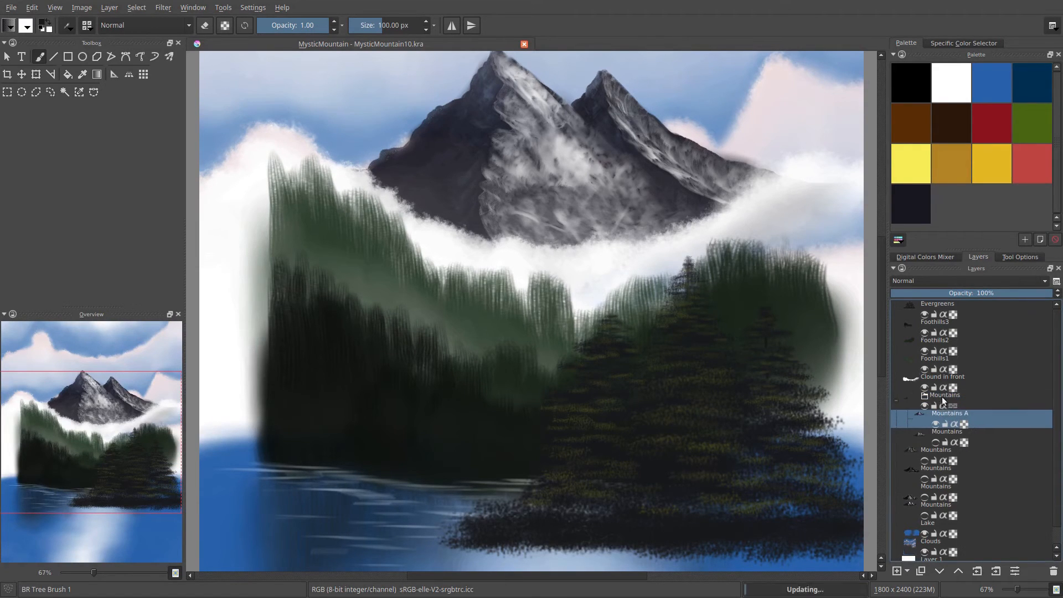
{"action": "left_click", "coordinate": [961, 441]}
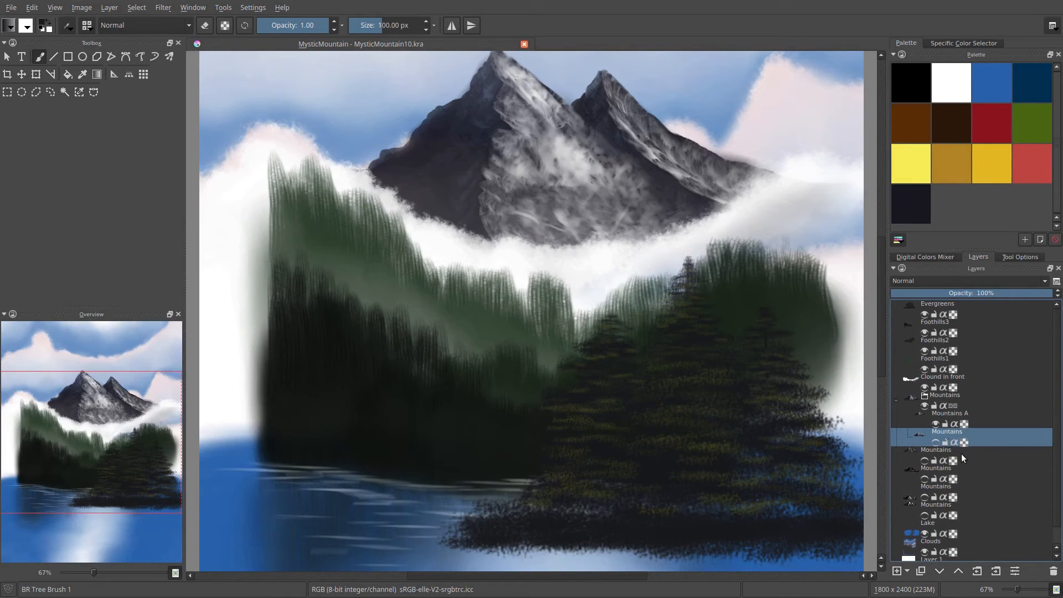
{"action": "left_click", "coordinate": [943, 452]}
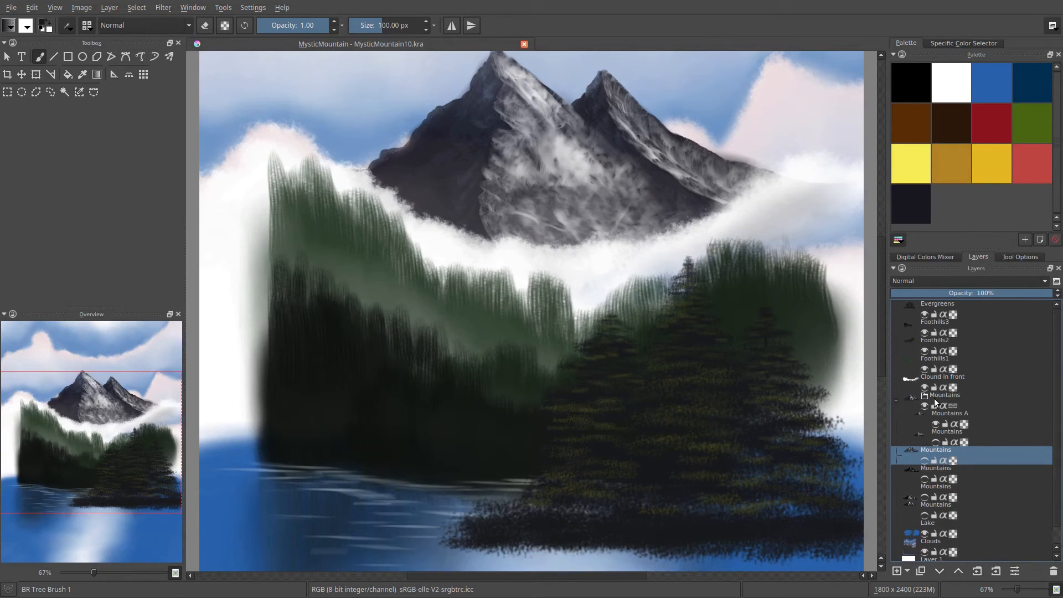
{"action": "left_click", "coordinate": [996, 572]}
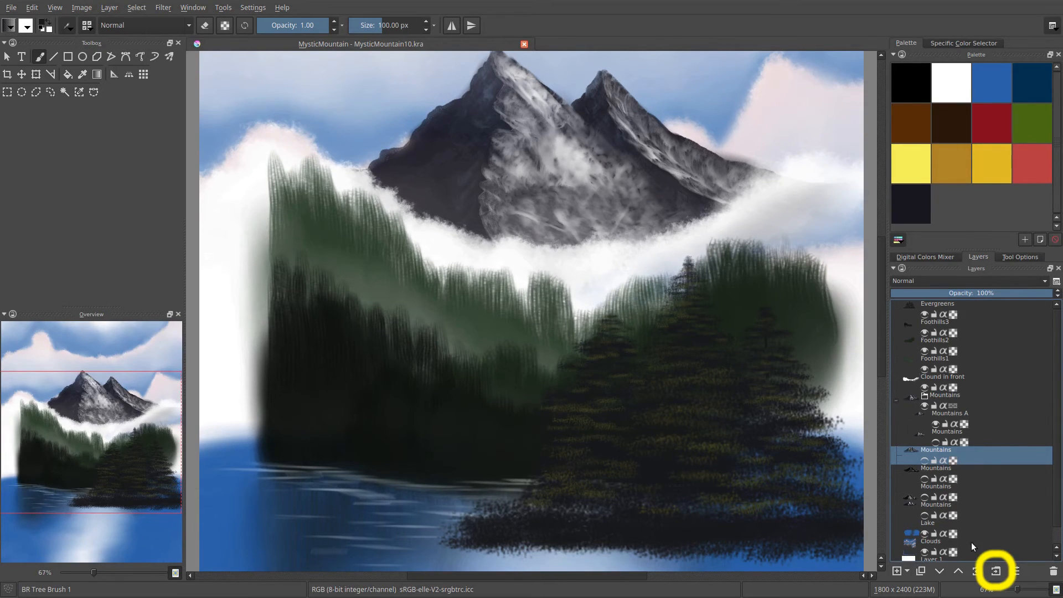
{"action": "left_click", "coordinate": [995, 571]}
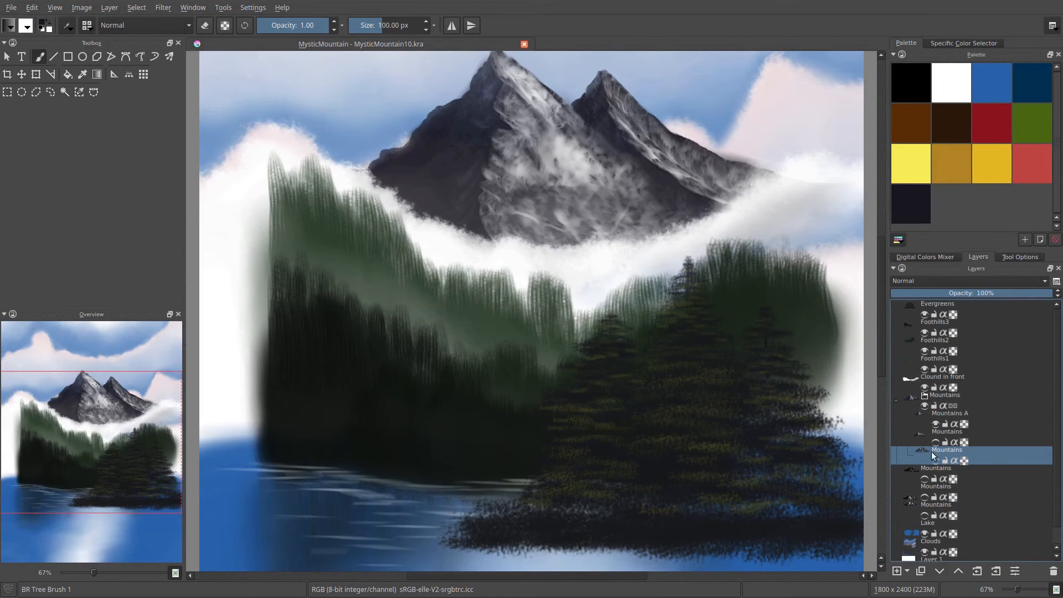
Move the remaining Mountains layers above the Lake layer into the Mountains group and collapse the group
{"action": "left_click", "coordinate": [896, 401]}
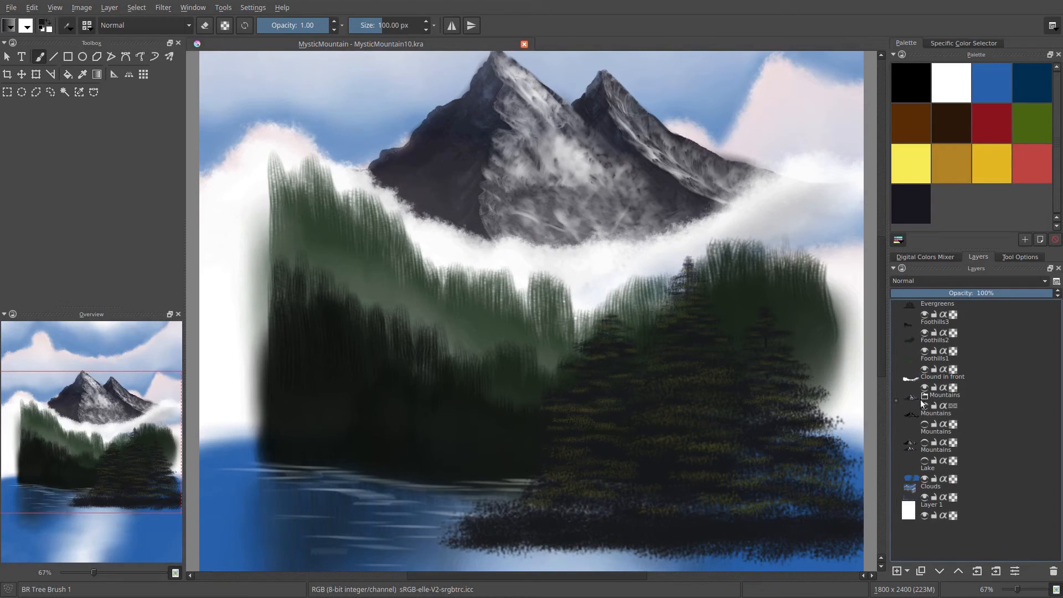
{"action": "left_click", "coordinate": [895, 400]}
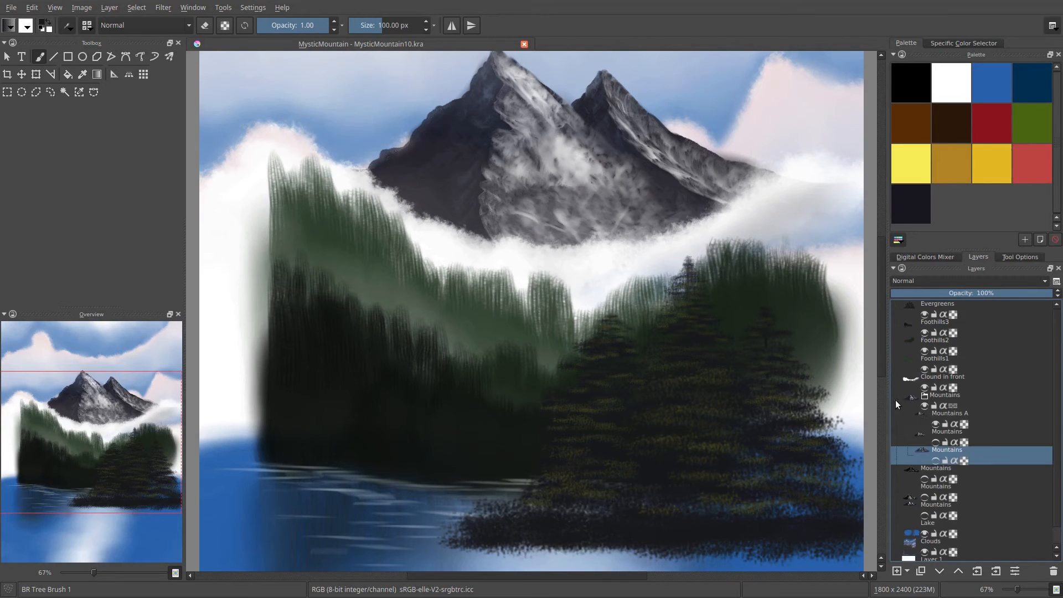
{"action": "left_click", "coordinate": [933, 472]}
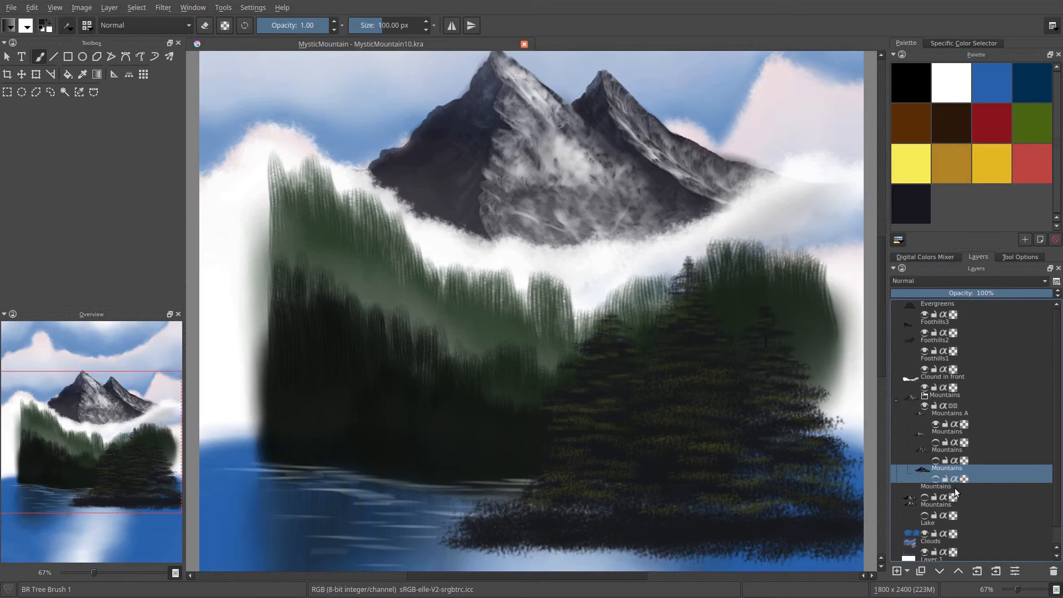
{"action": "left_click", "coordinate": [996, 571]}
{"action": "left_click", "coordinate": [997, 572]}
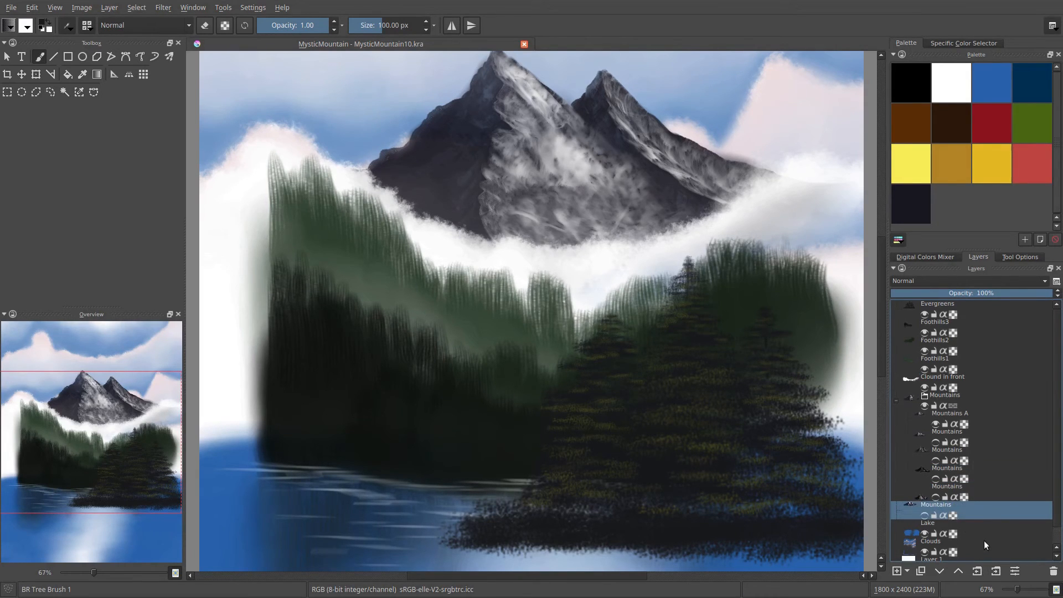
{"action": "left_click", "coordinate": [897, 401]}
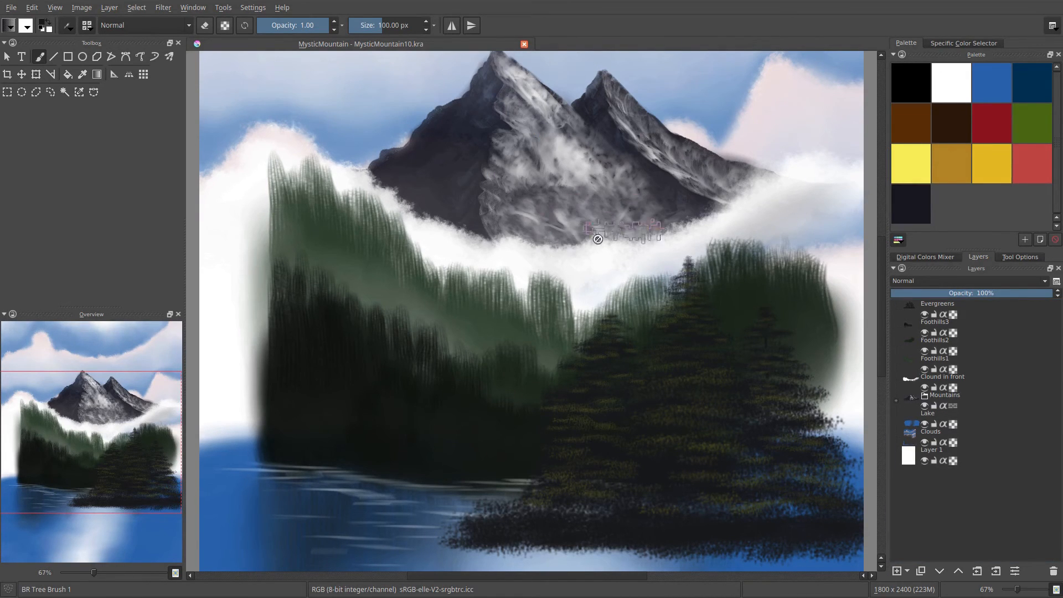
Check the Mountains group by hiding it and showing it again
{"action": "left_click", "coordinate": [925, 407]}
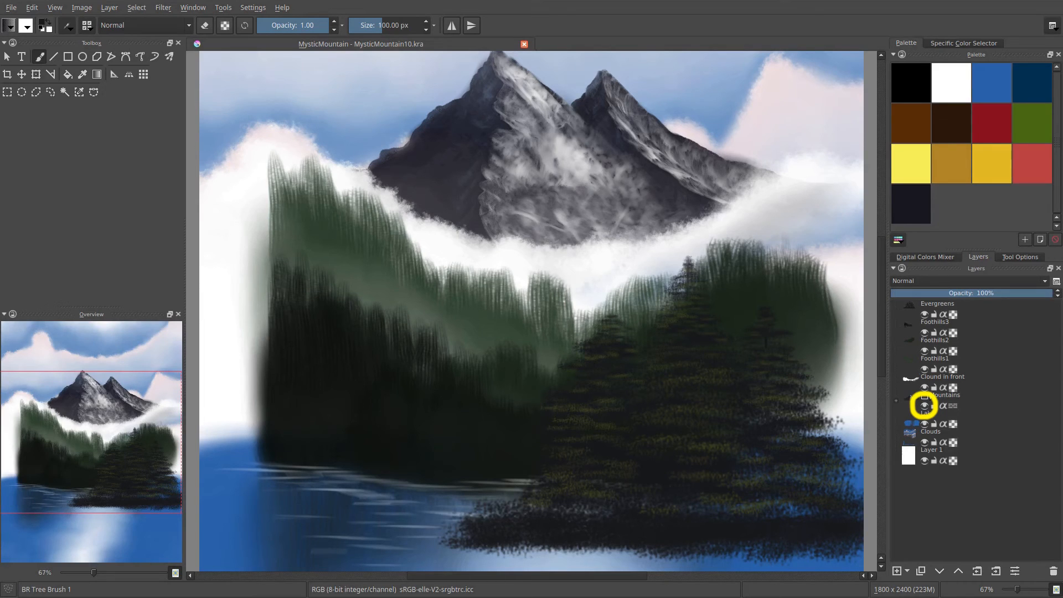
{"action": "left_click", "coordinate": [926, 409]}
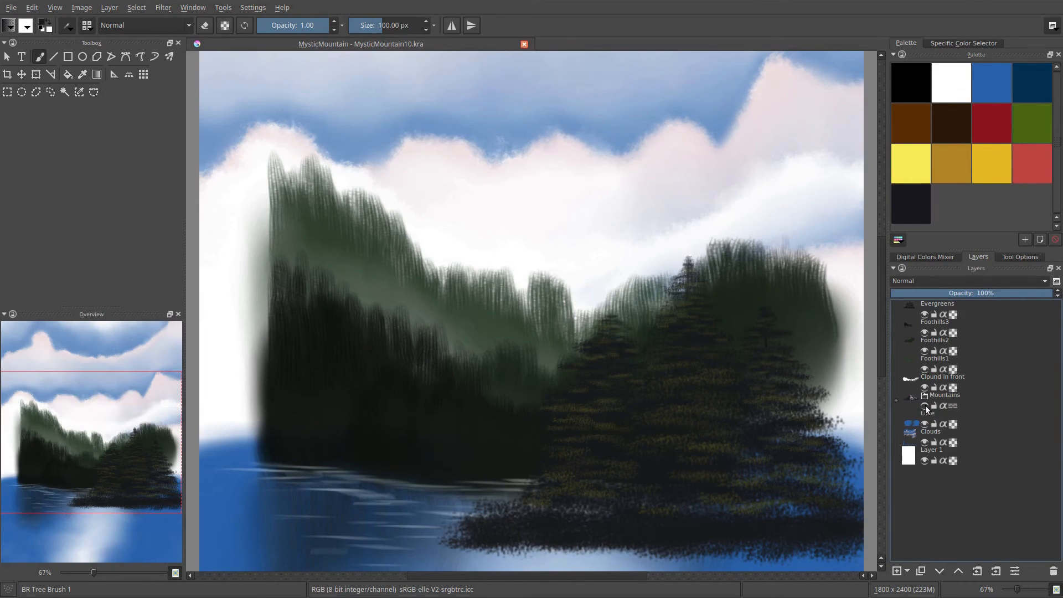
{"action": "left_click", "coordinate": [925, 408]}
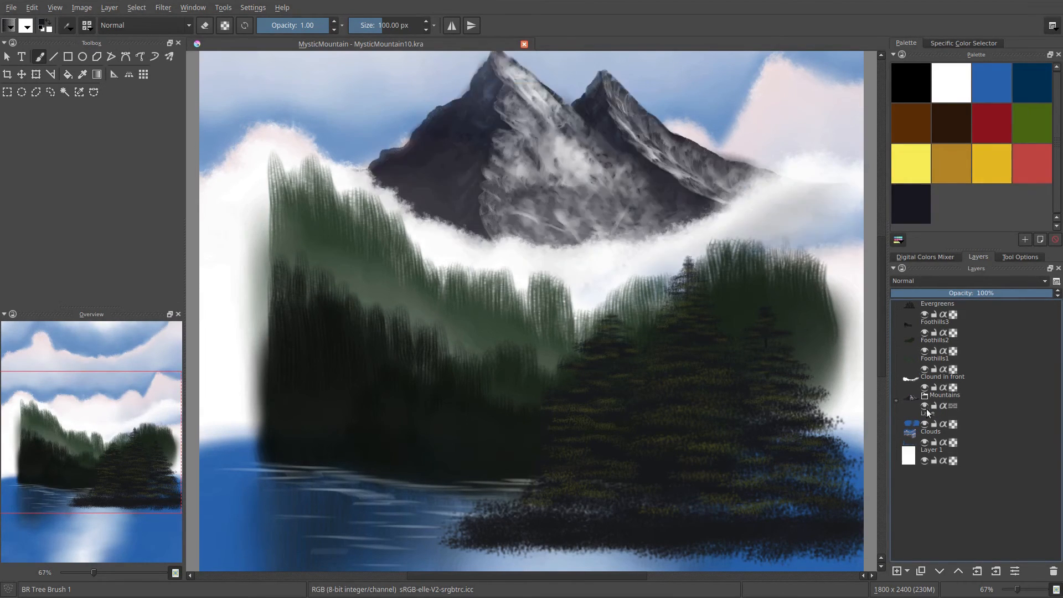
Gather the Foothills1, Foothills2 and Foothills3 layers in a group layer named Foothills and collapse it
{"action": "left_click", "coordinate": [930, 323]}
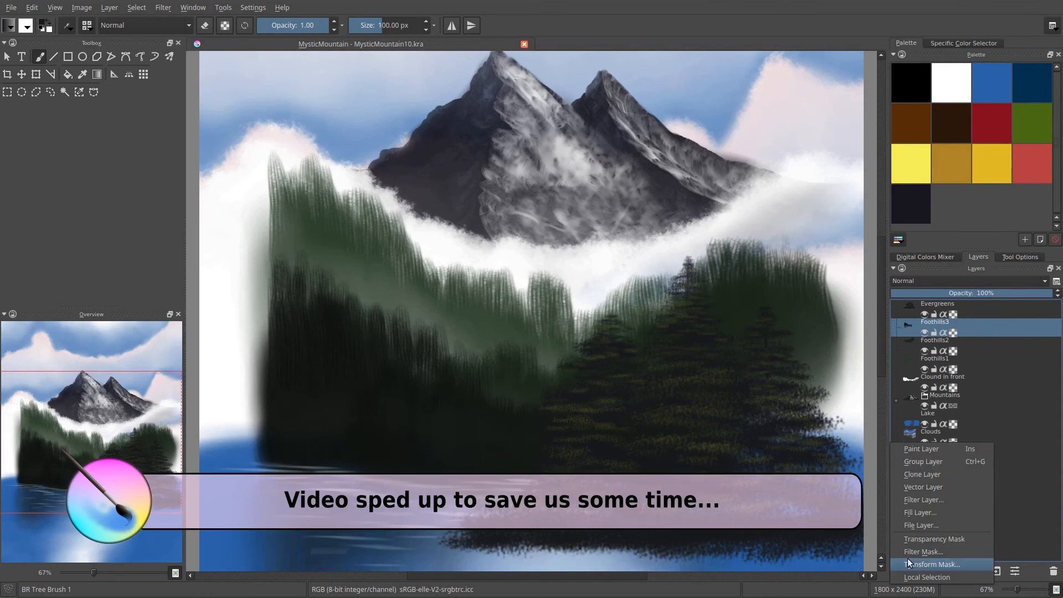
{"action": "double_click", "coordinate": [937, 324]}
{"action": "type", "text": "Foothills"}
{"action": "left_click", "coordinate": [896, 327]}
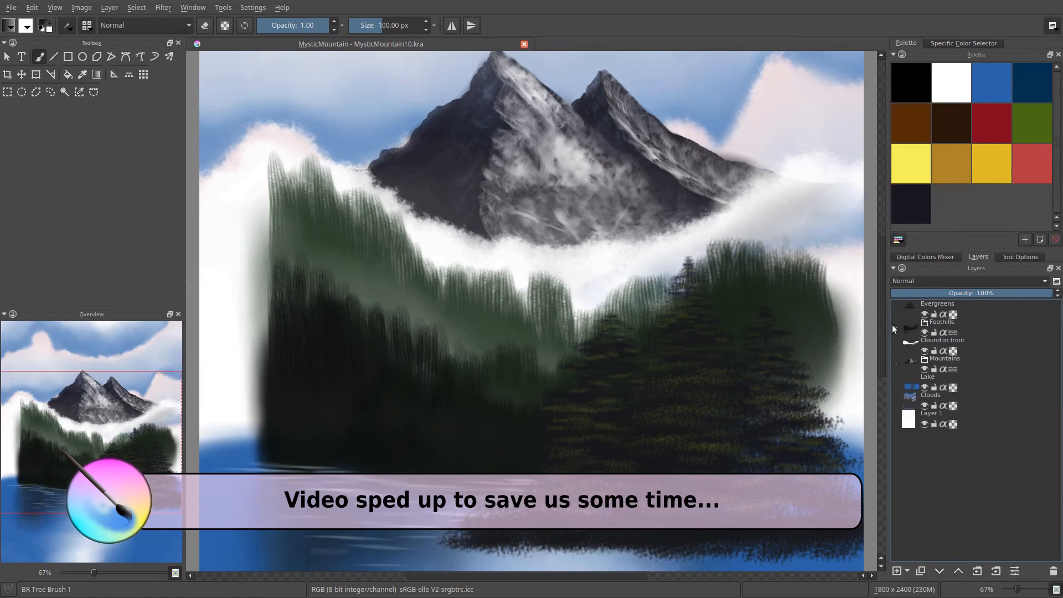
Select the Foothills group and examine the layers it contains, leaving the group expanded
{"action": "left_click", "coordinate": [949, 333]}
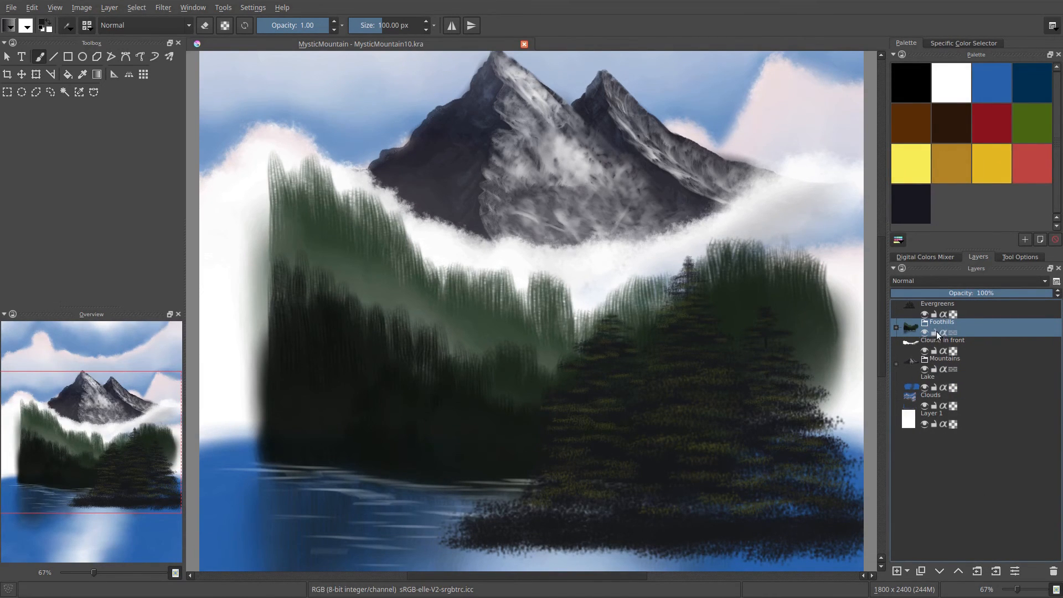
{"action": "left_click", "coordinate": [896, 327]}
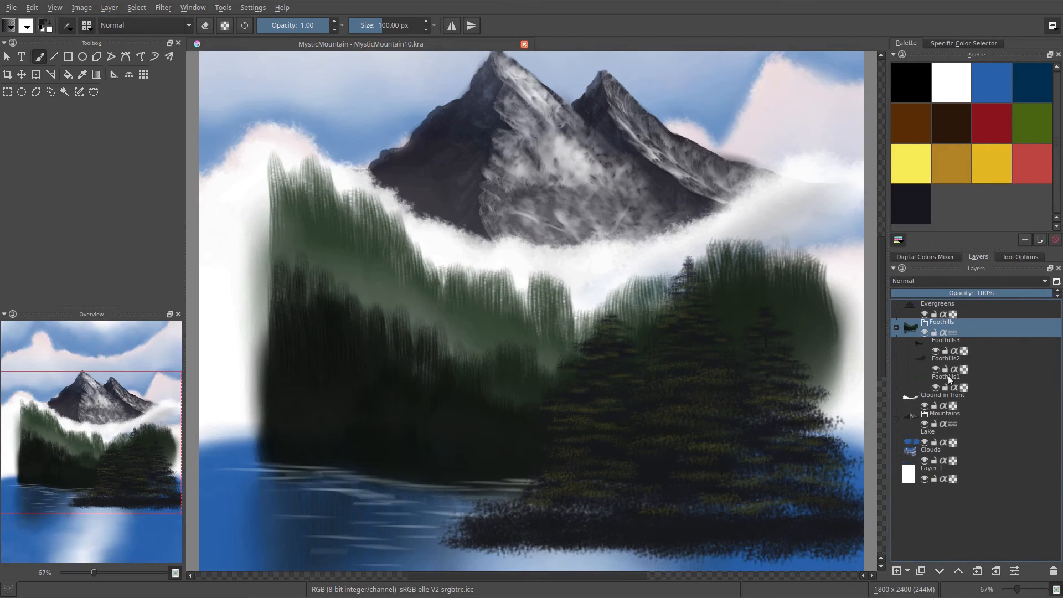
{"action": "left_click", "coordinate": [896, 327]}
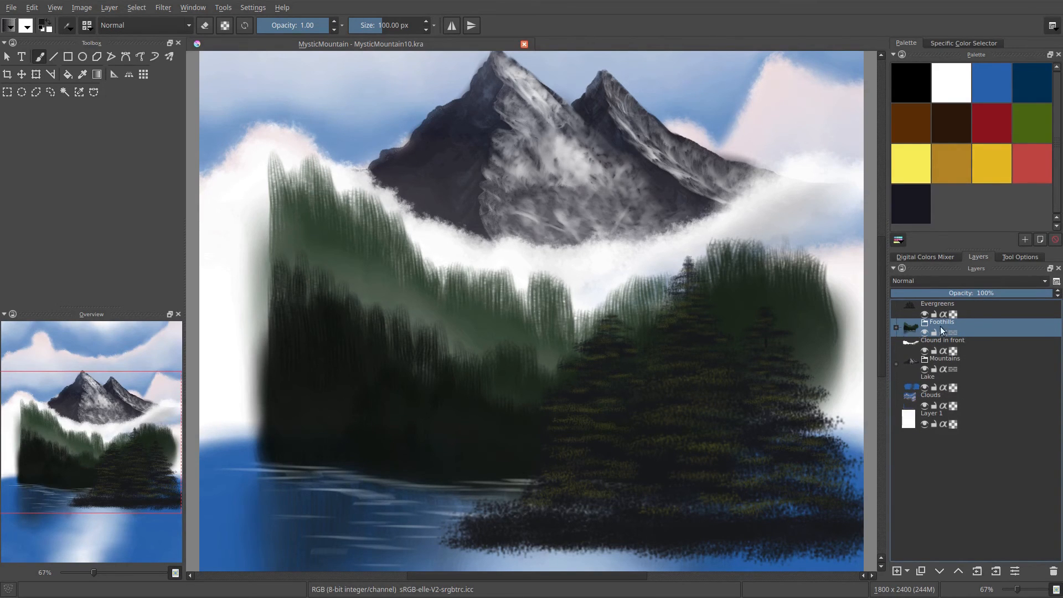
{"action": "left_click", "coordinate": [897, 327]}
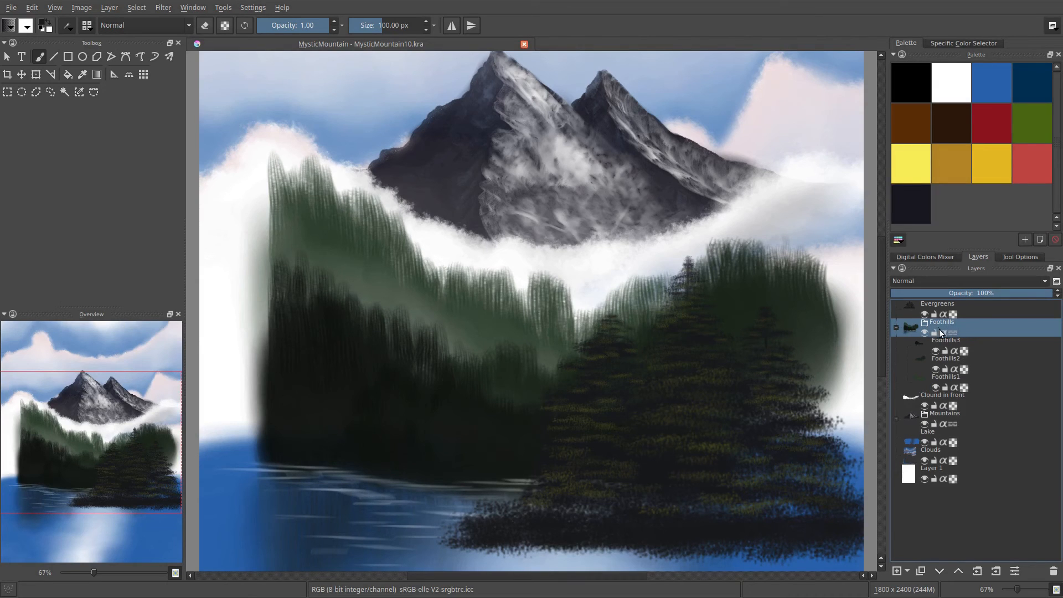
Try moving the whole Foothills group with the Move tool and adjusting its opacity
{"action": "key", "text": "t"}
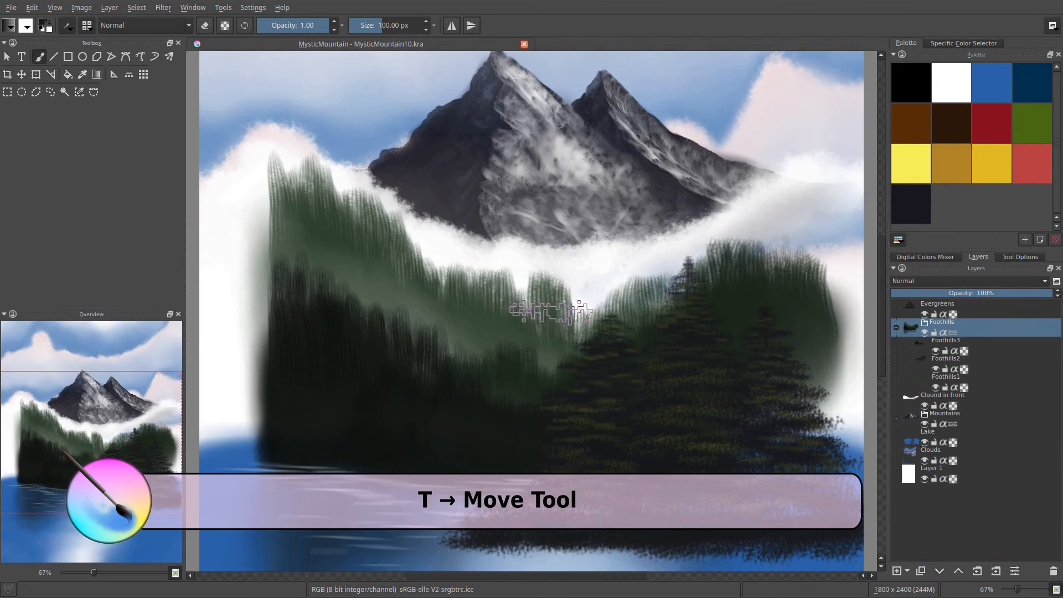
{"action": "left_click_drag", "start_coordinate": [544, 311], "coordinate": [537, 266]}
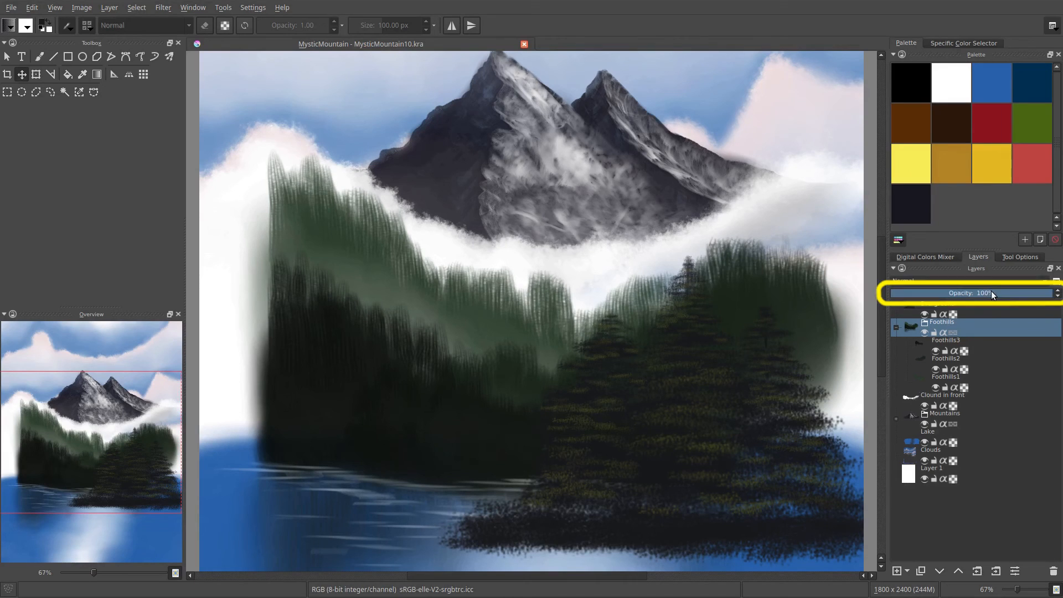
{"action": "mouse_move", "coordinate": [991, 291]}
{"action": "left_mouse_down"}
{"action": "mouse_move", "coordinate": [954, 298]}
{"action": "mouse_move", "coordinate": [988, 289]}
{"action": "left_mouse_up"}
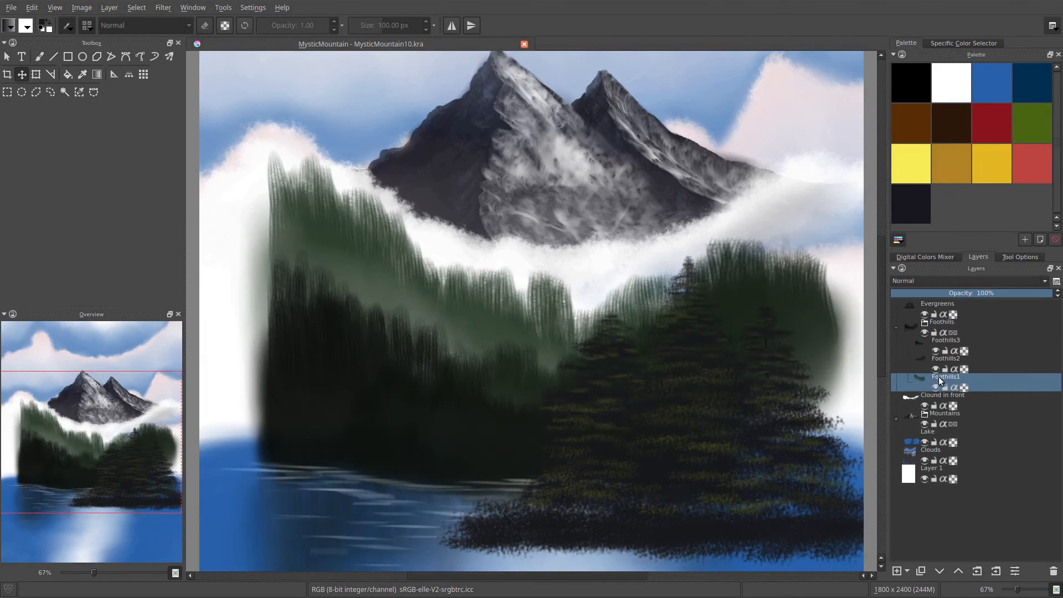
Collapse the Foothills group and make the Evergreens layer active
{"action": "left_click", "coordinate": [897, 327]}
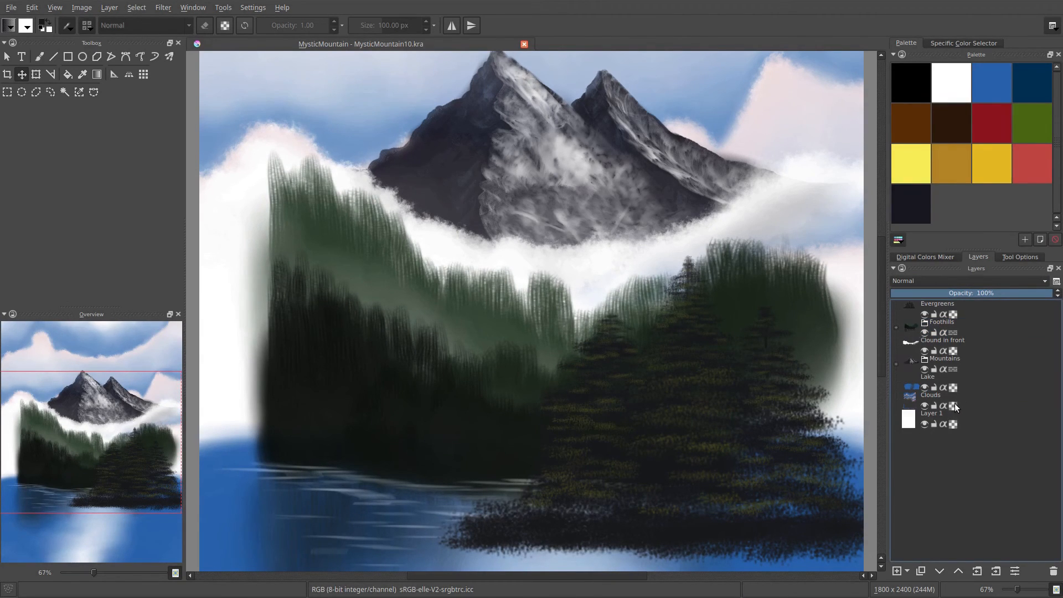
{"action": "key", "text": "Page_Up"}
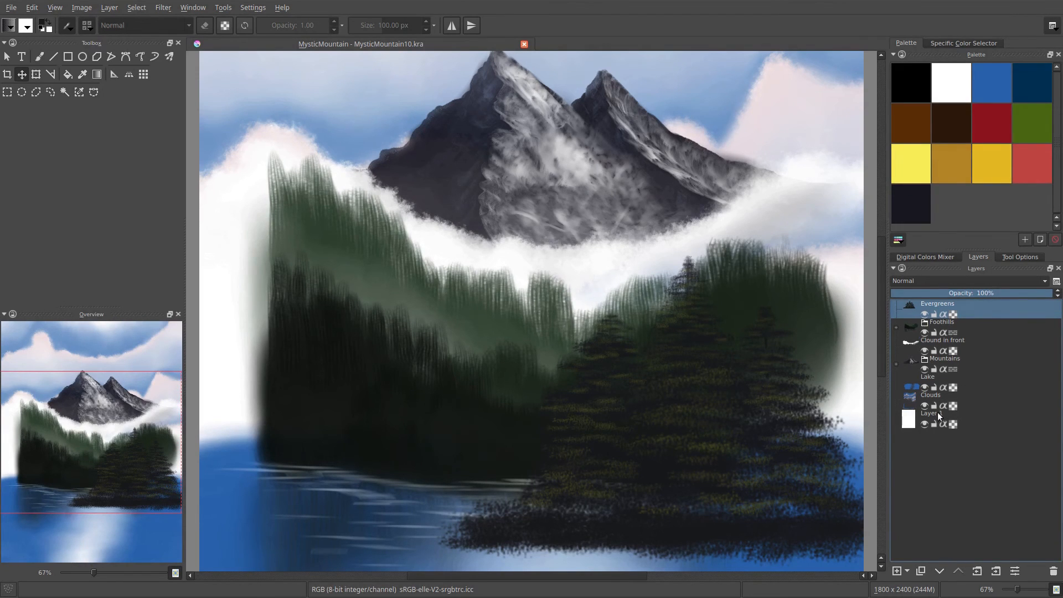
{"action": "left_click_drag", "start_coordinate": [746, 330], "coordinate": [714, 159]}
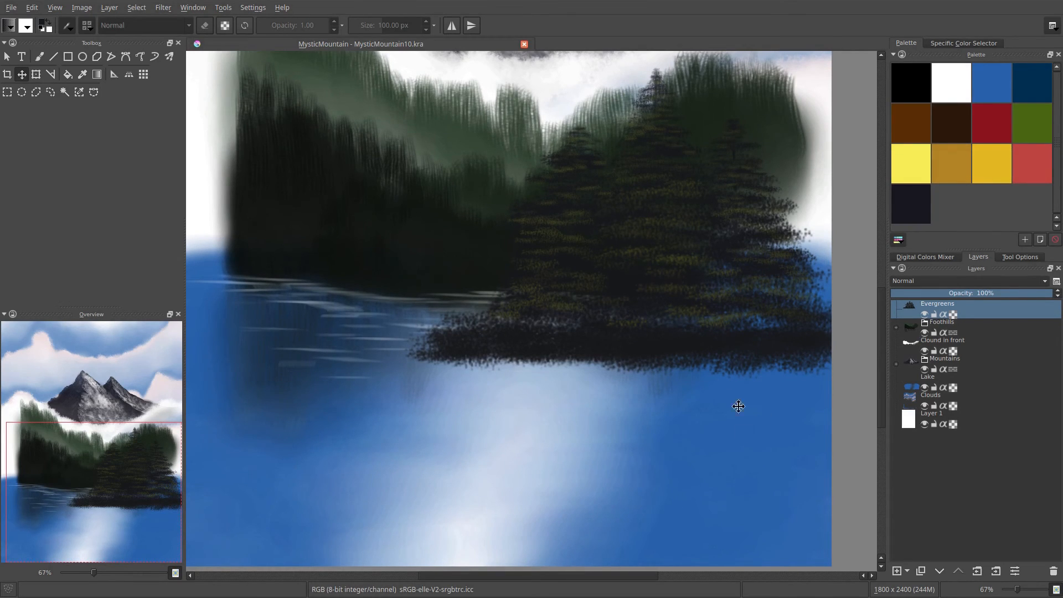
{"action": "left_click_drag", "start_coordinate": [682, 319], "coordinate": [654, 303]}
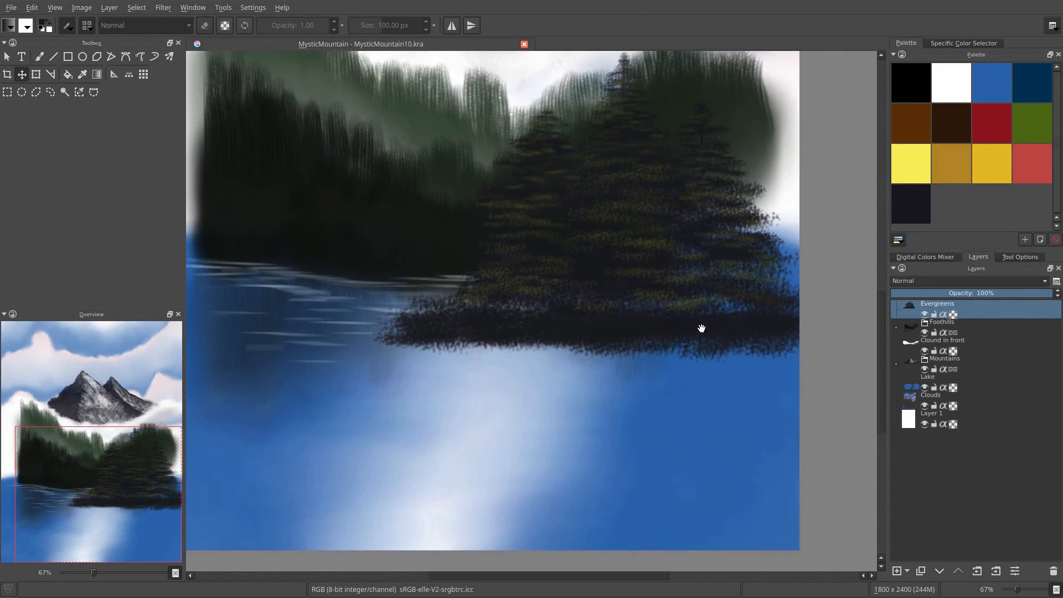
{"action": "mouse_move", "coordinate": [703, 327]}
{"action": "left_mouse_down"}
{"action": "mouse_move", "coordinate": [736, 403]}
{"action": "mouse_move", "coordinate": [705, 374]}
{"action": "mouse_move", "coordinate": [720, 332]}
{"action": "mouse_move", "coordinate": [710, 316]}
{"action": "left_mouse_up"}
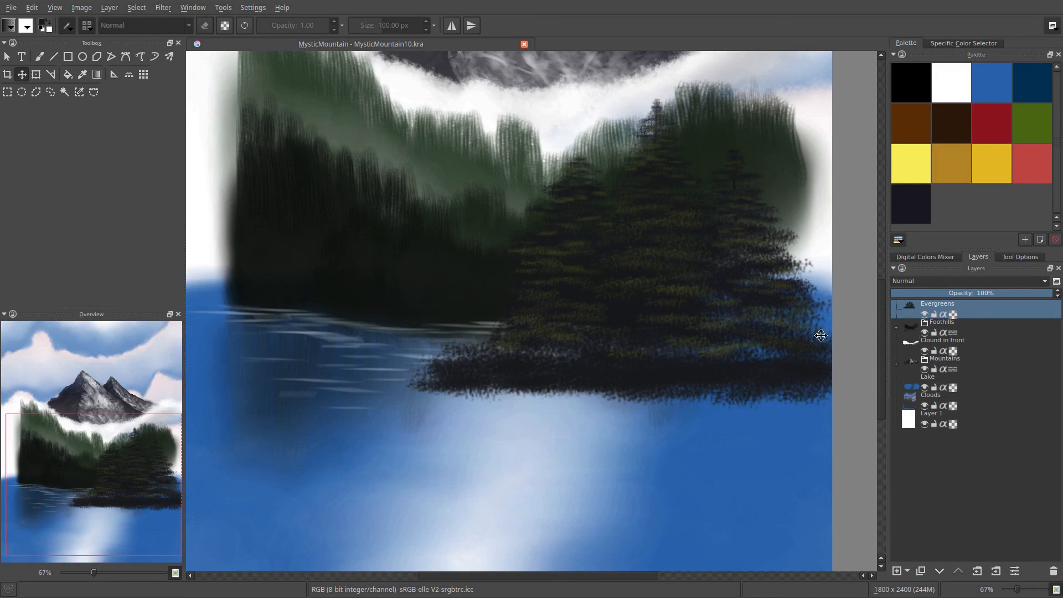
{"action": "right_click", "coordinate": [976, 310]}
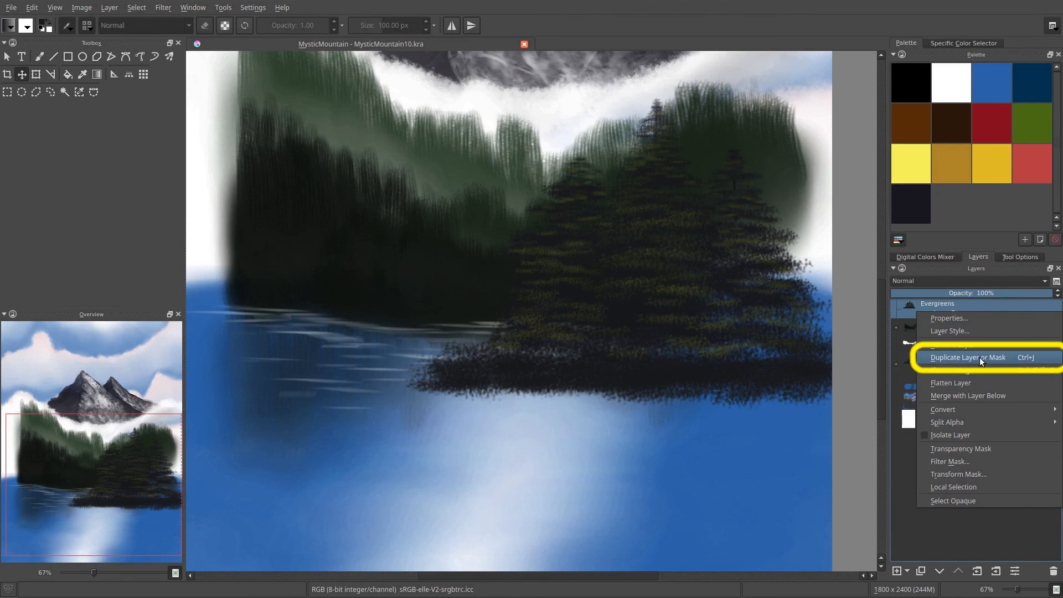
{"action": "left_click", "coordinate": [982, 302]}
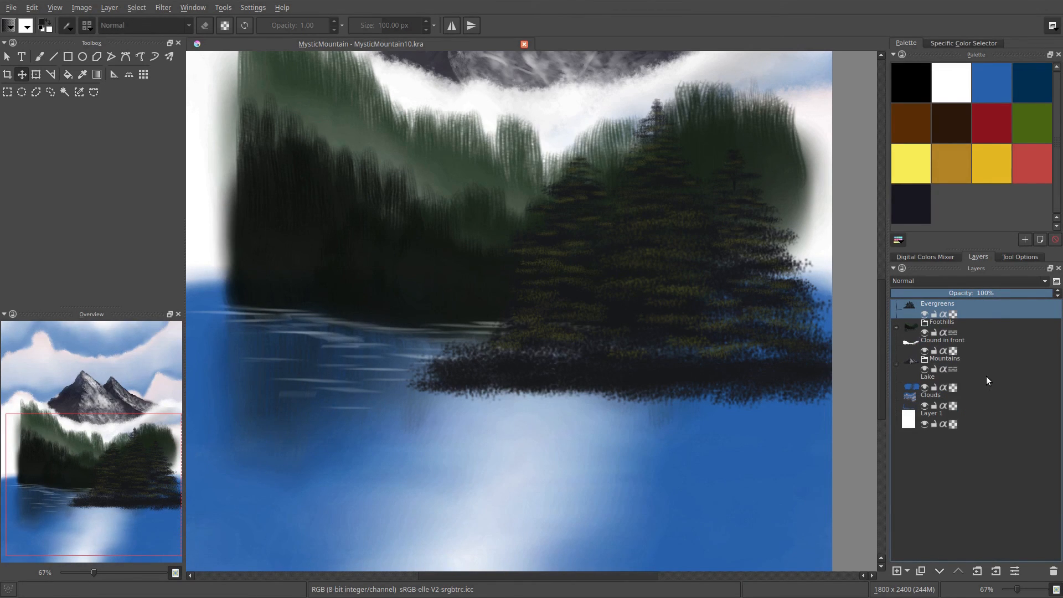
{"action": "key", "text": "ctrl+j"}
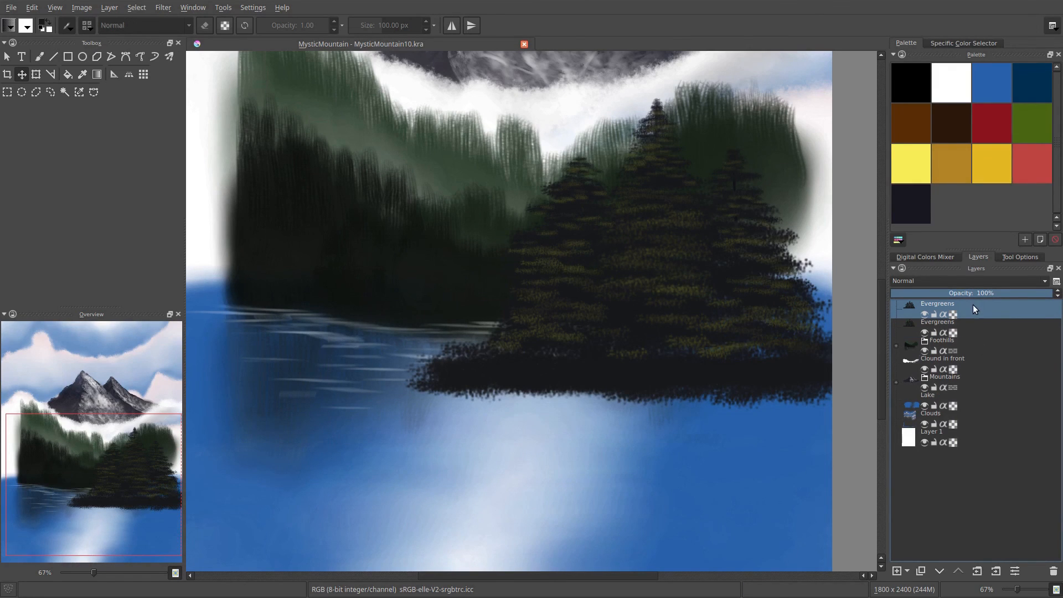
{"action": "key", "text": "ctrl+z"}
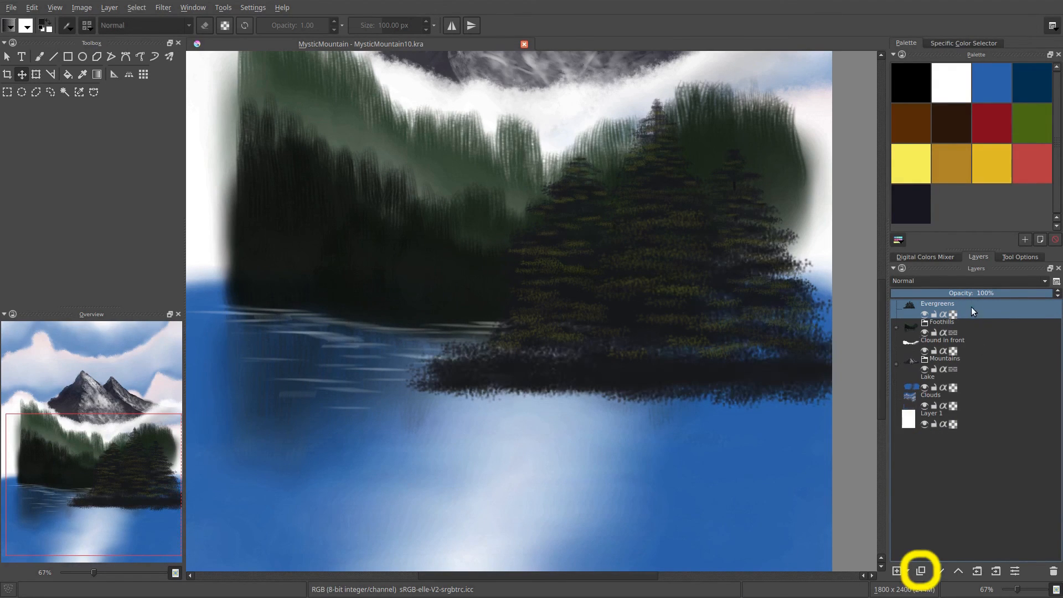
Duplicate the Evergreens layer and rename the lower of the two Evergreens layers as Evergreens BU
{"action": "left_click", "coordinate": [921, 571]}
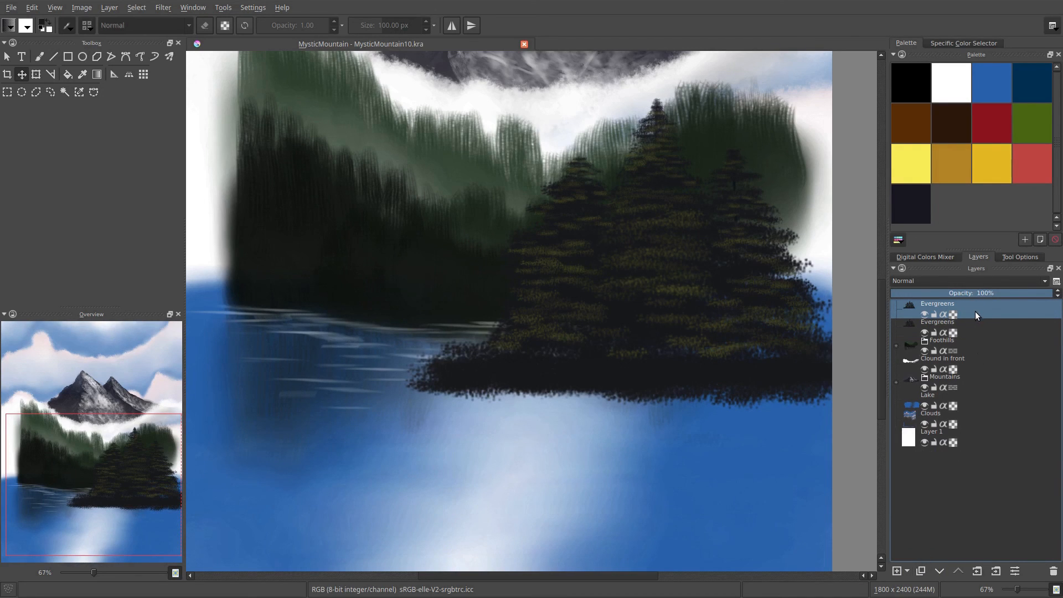
{"action": "left_click", "coordinate": [928, 327]}
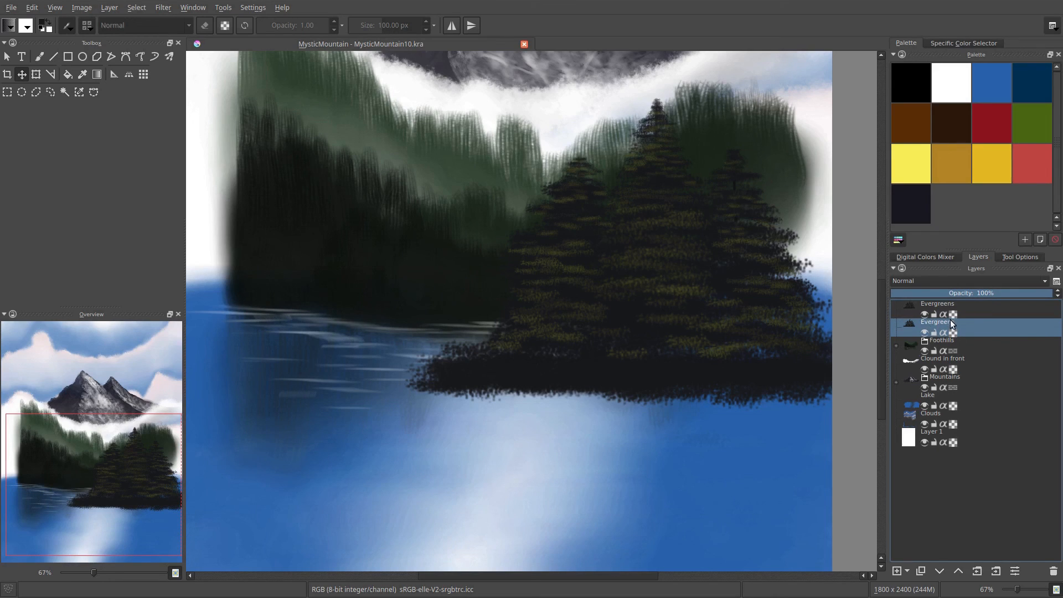
{"action": "double_click", "coordinate": [951, 321]}
{"action": "type", "text": "BU"}
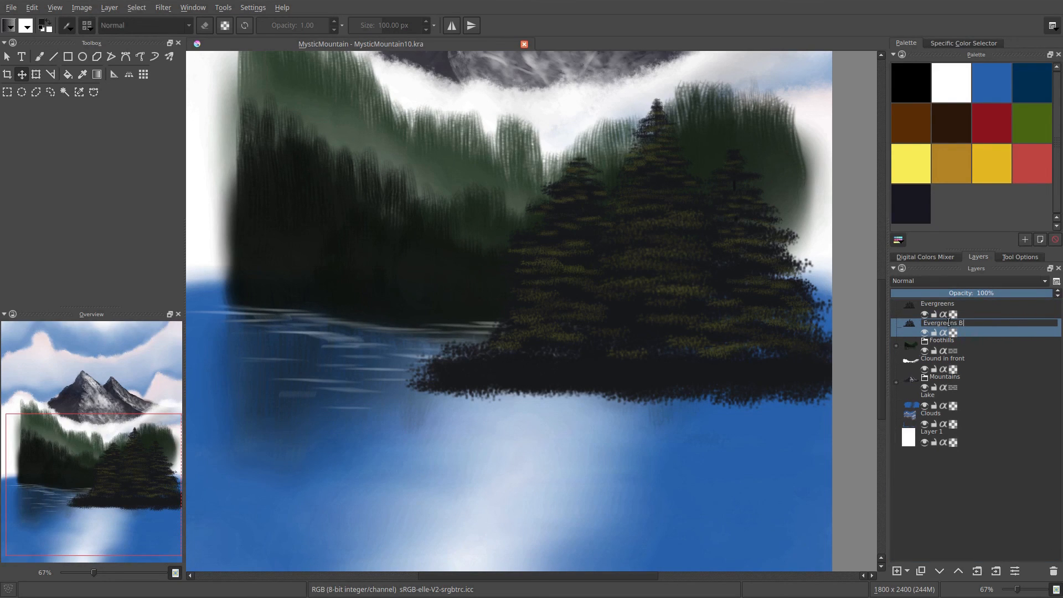
{"action": "left_click", "coordinate": [983, 345]}
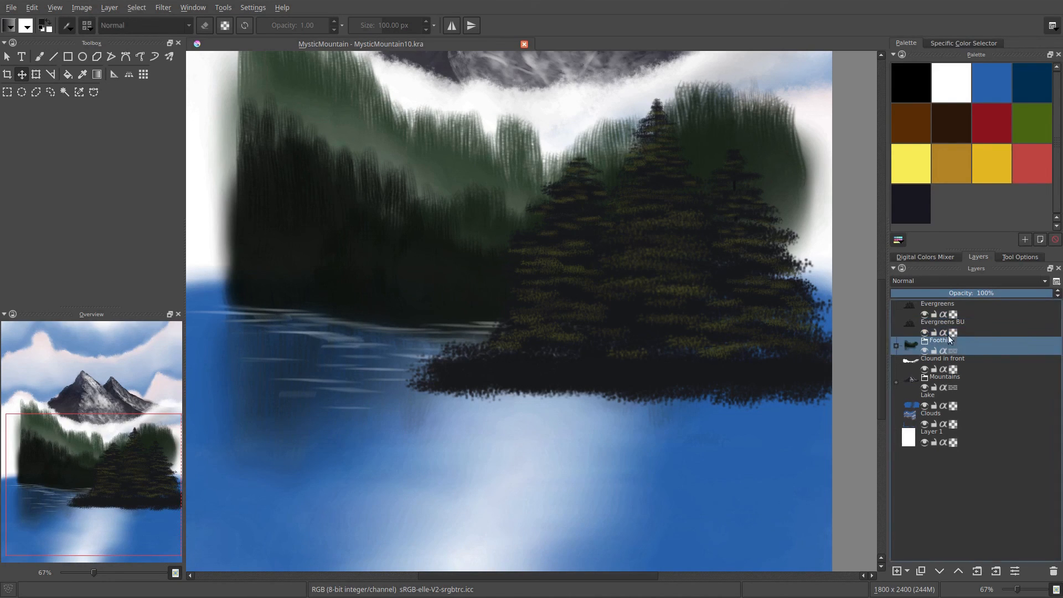
Hide the Evergreens BU backup layer and make the Evergreens layer active
{"action": "left_click", "coordinate": [924, 333]}
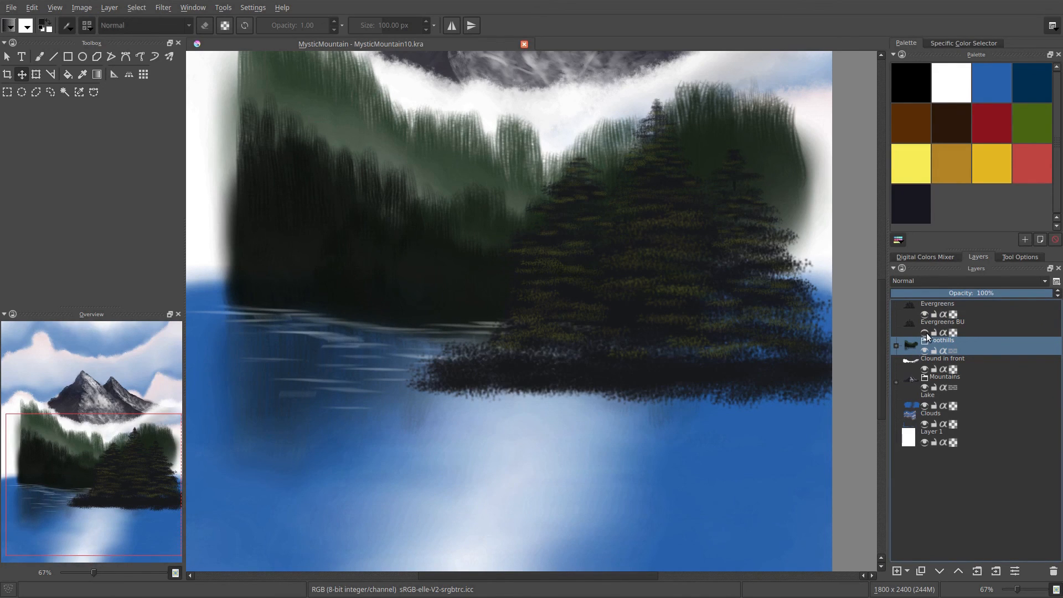
{"action": "left_click", "coordinate": [935, 326]}
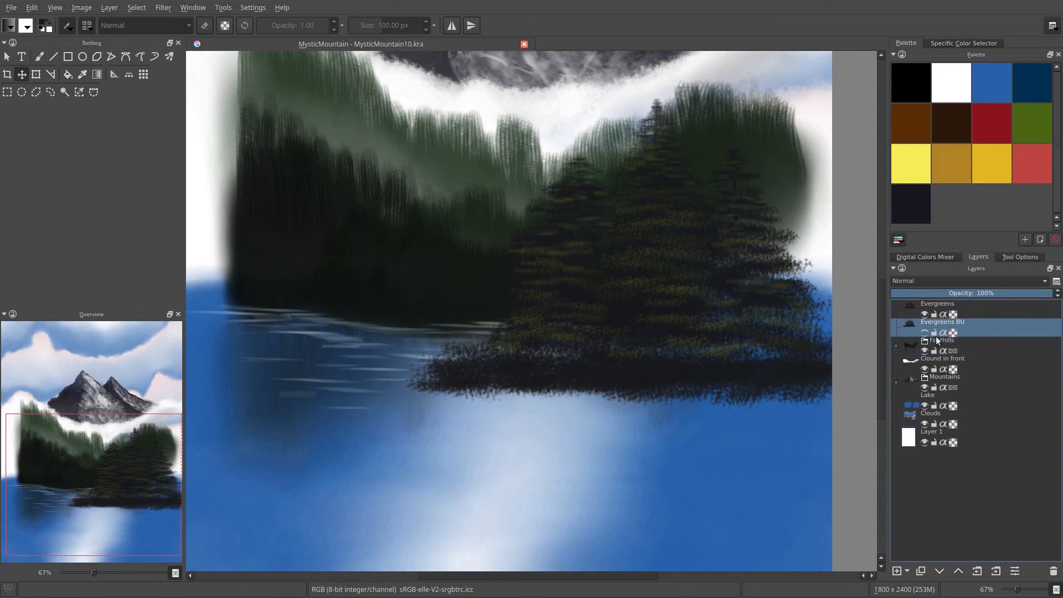
{"action": "left_click", "coordinate": [935, 304]}
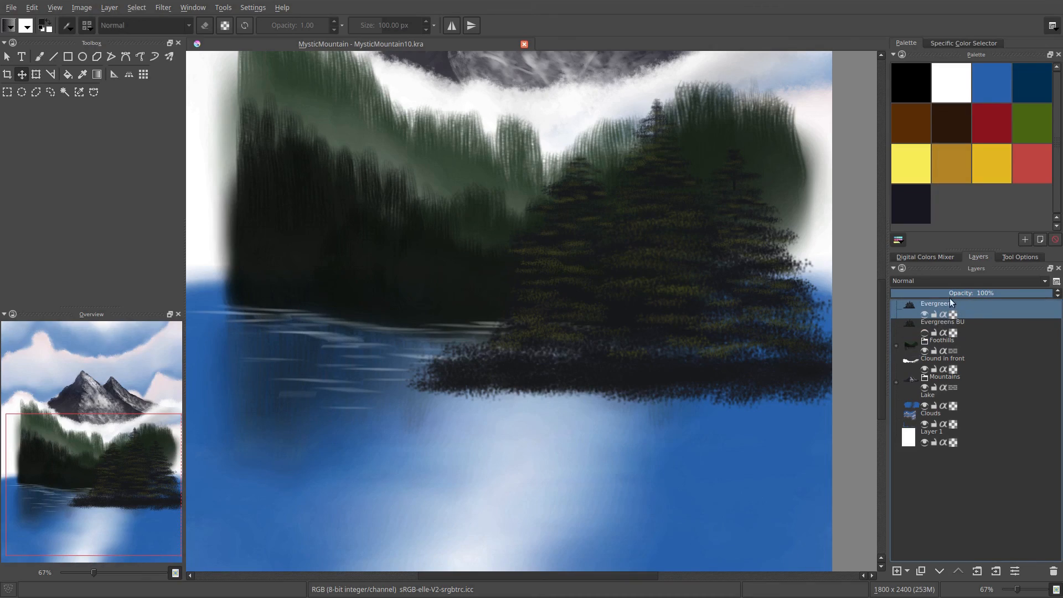